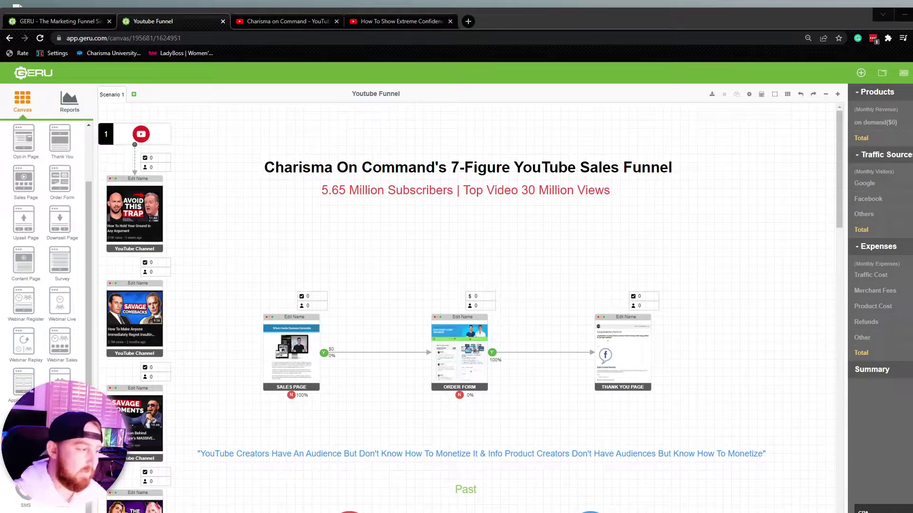
Step: Switch to the Charisma on Command channel page and check its 5.65M subscriber count
{"action": "scroll", "coordinate": [823, 379], "scroll_direction": "down", "scroll_amount": 3}
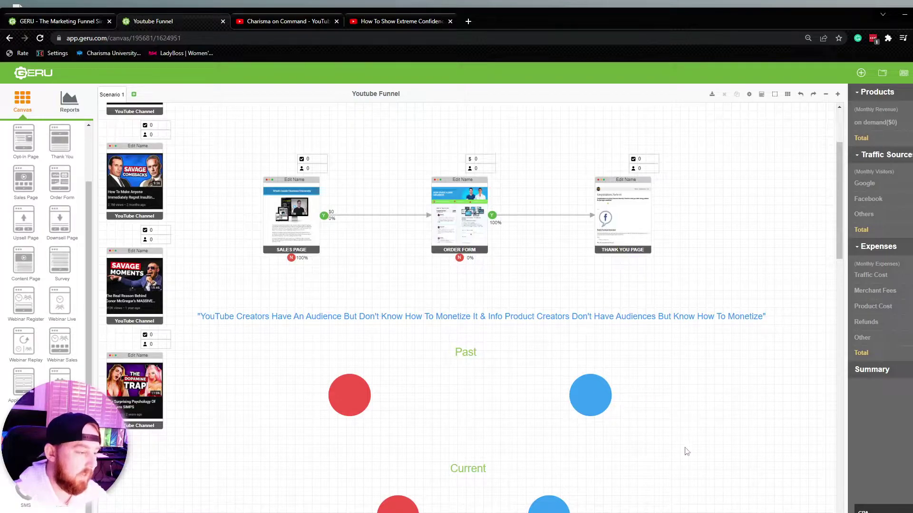
{"action": "scroll", "coordinate": [686, 452], "scroll_direction": "down", "scroll_amount": 2}
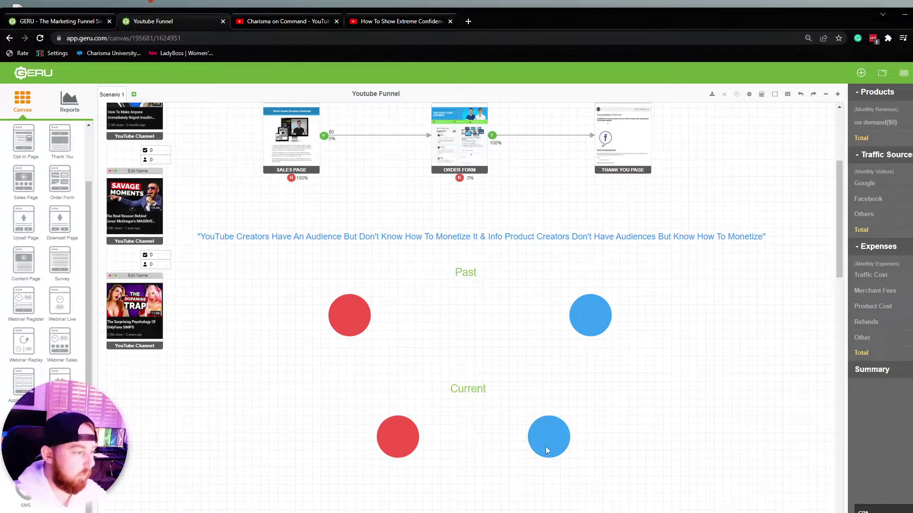
{"action": "scroll", "coordinate": [689, 404], "scroll_direction": "down", "scroll_amount": 1}
{"action": "scroll", "coordinate": [690, 405], "scroll_direction": "down", "scroll_amount": 1}
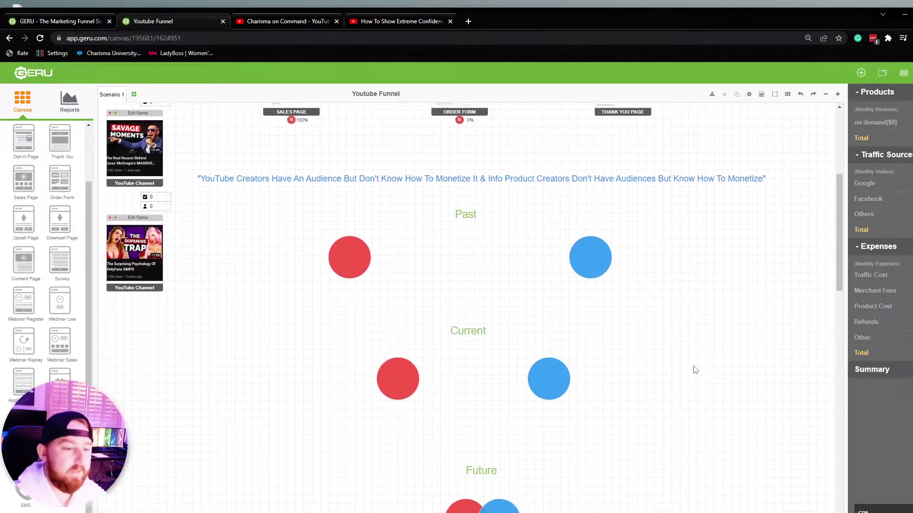
{"action": "scroll", "coordinate": [708, 396], "scroll_direction": "down", "scroll_amount": 1}
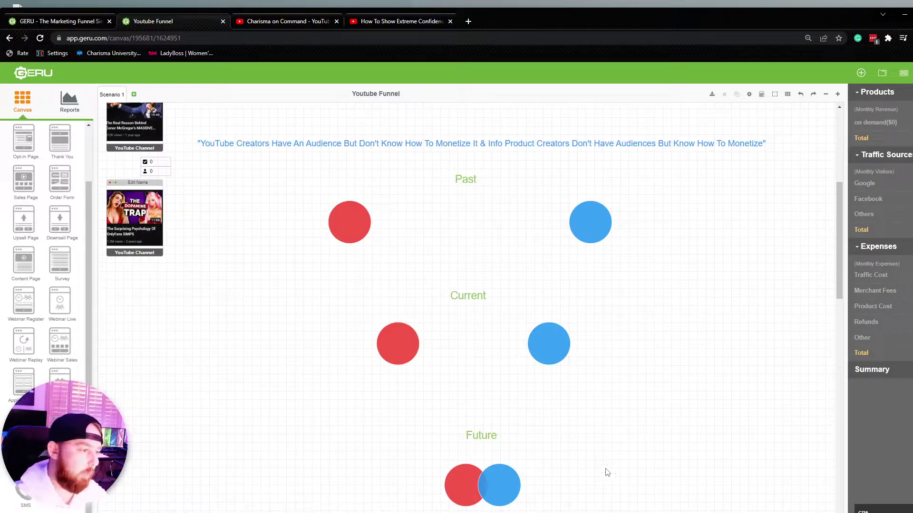
{"action": "scroll", "coordinate": [694, 347], "scroll_direction": "up", "scroll_amount": 5}
{"action": "scroll", "coordinate": [727, 419], "scroll_direction": "up", "scroll_amount": 1}
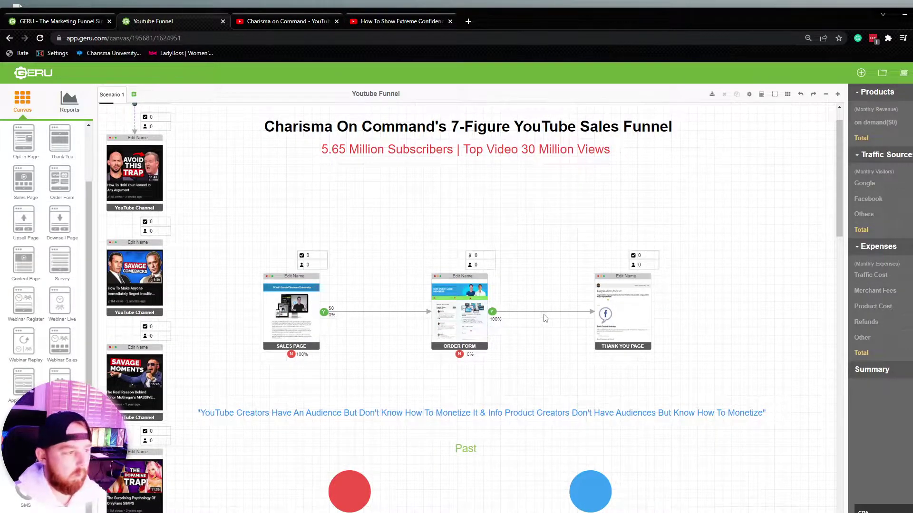
{"action": "scroll", "coordinate": [719, 322], "scroll_direction": "up", "scroll_amount": 1}
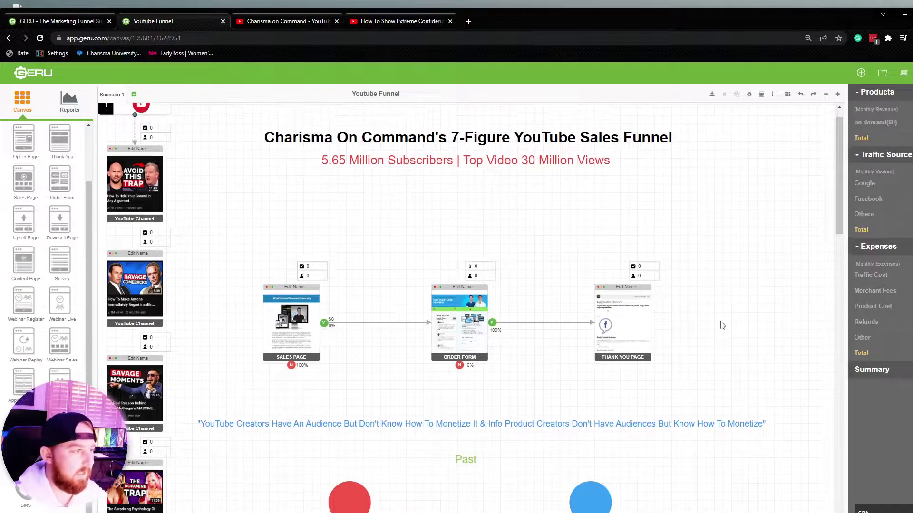
{"action": "scroll", "coordinate": [761, 333], "scroll_direction": "down", "scroll_amount": 1}
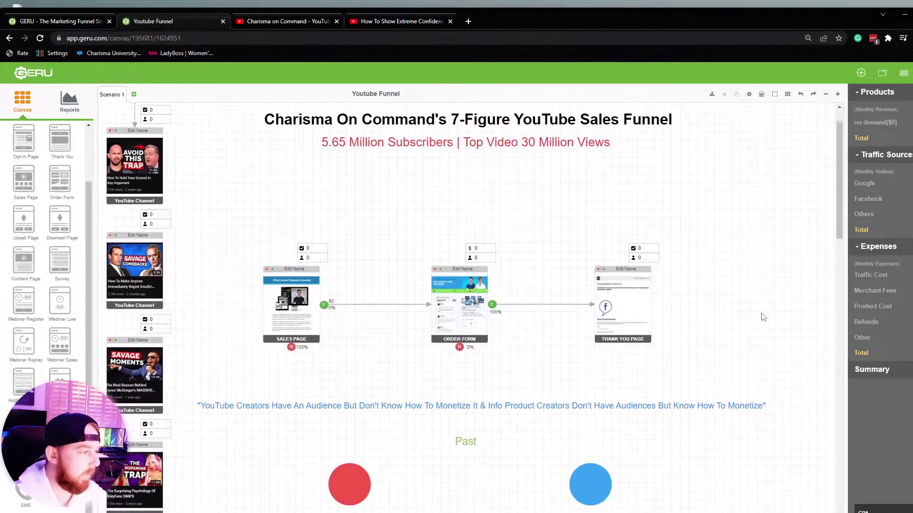
{"action": "scroll", "coordinate": [763, 356], "scroll_direction": "up", "scroll_amount": 1}
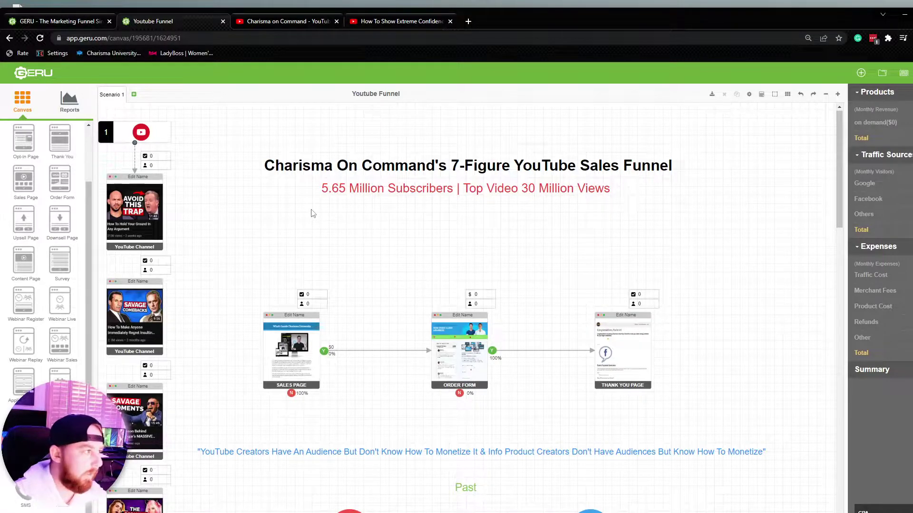
{"action": "left_click", "coordinate": [275, 26]}
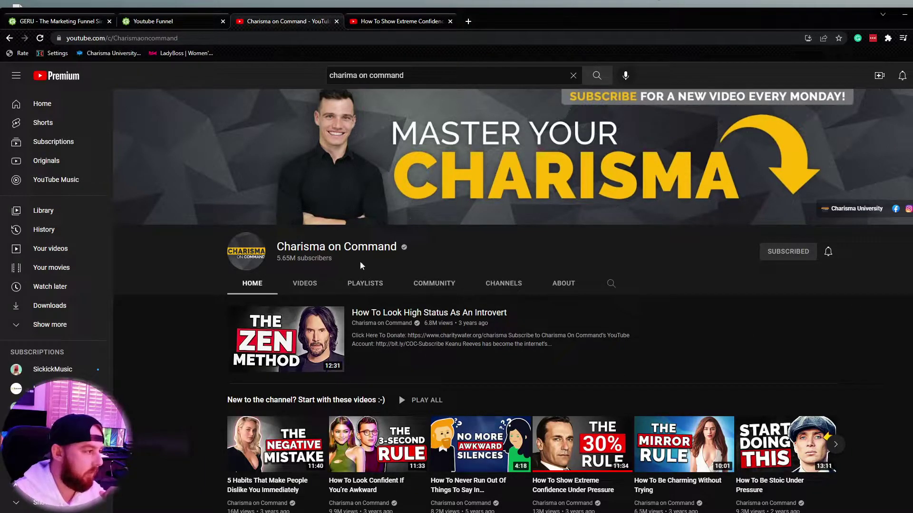
{"action": "left_click_drag", "start_coordinate": [313, 258], "coordinate": [277, 259]}
{"action": "left_click", "coordinate": [395, 271]}
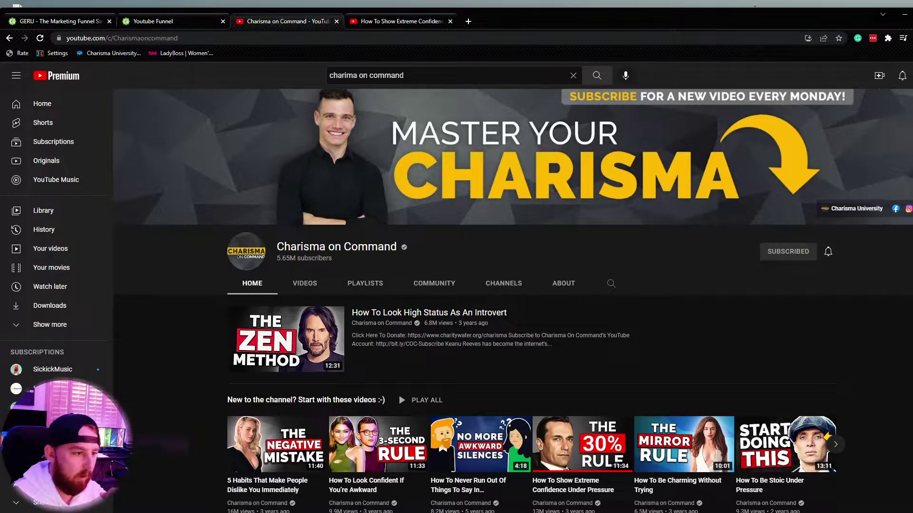
Step: Open the channel's Playlists, then its Videos list of uploads
{"action": "scroll", "coordinate": [903, 269], "scroll_direction": "down", "scroll_amount": 3}
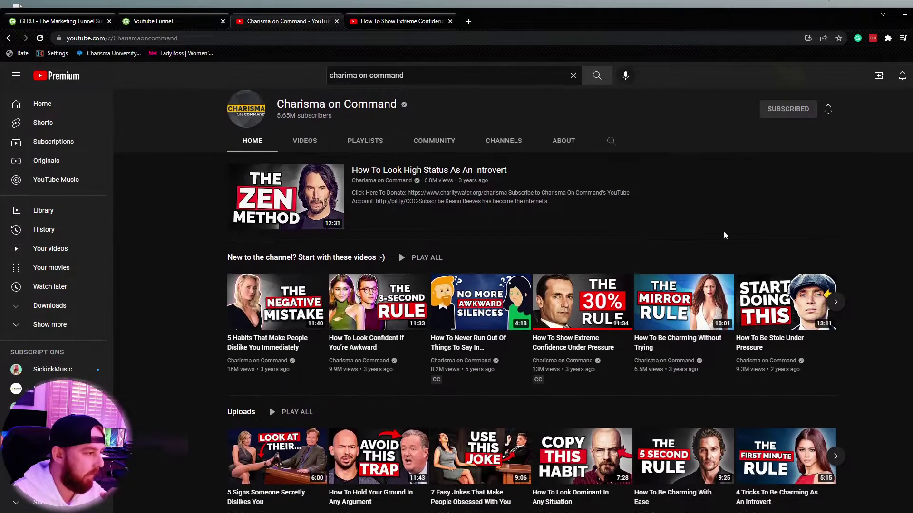
{"action": "left_click", "coordinate": [365, 140]}
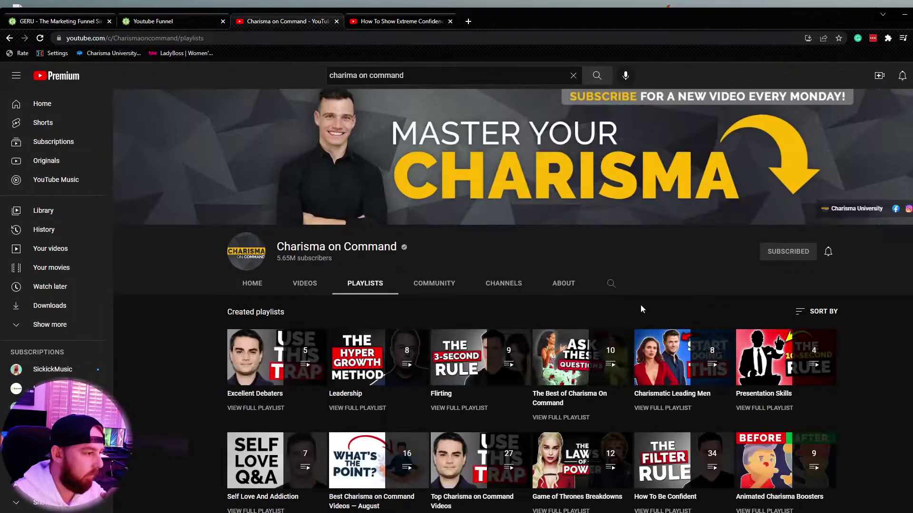
{"action": "scroll", "coordinate": [639, 311], "scroll_direction": "down", "scroll_amount": 2}
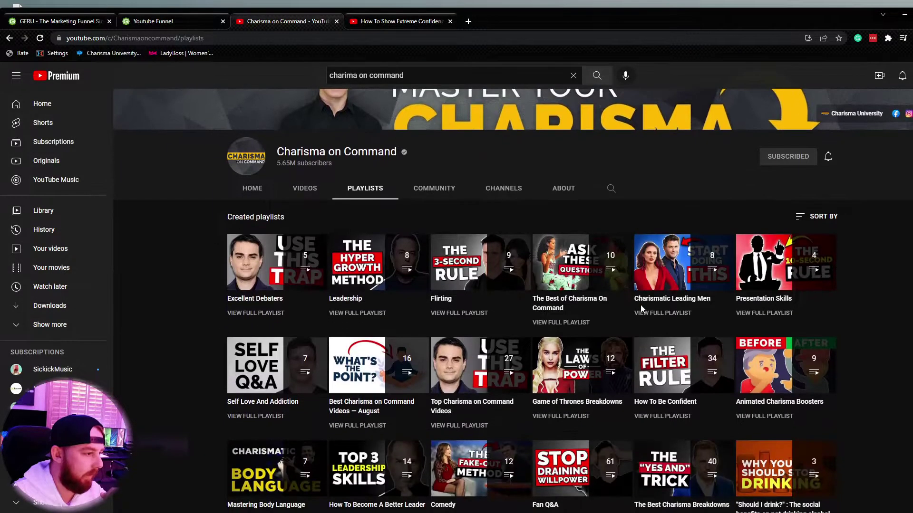
{"action": "left_click", "coordinate": [314, 190]}
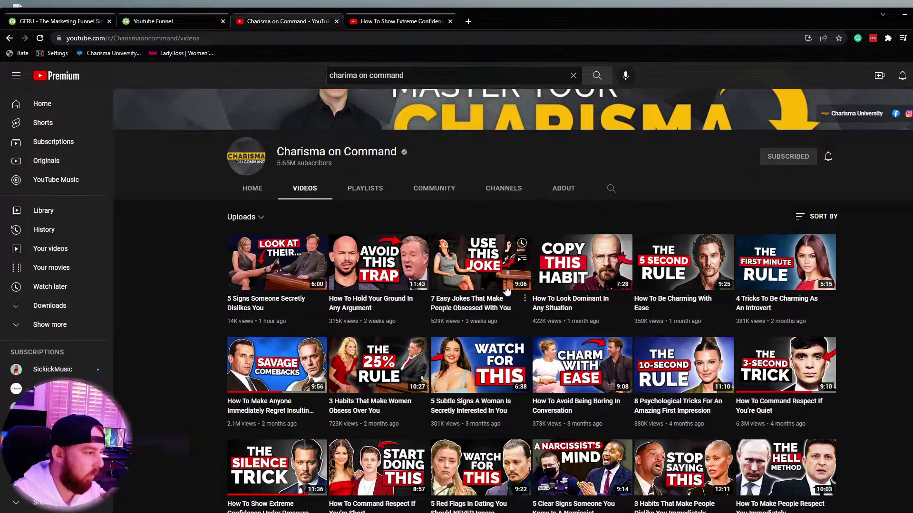
Step: Scroll through the uploads grid and switch to the Extreme Confidence Under Pressure video
{"action": "scroll", "coordinate": [507, 291], "scroll_direction": "down", "scroll_amount": 7}
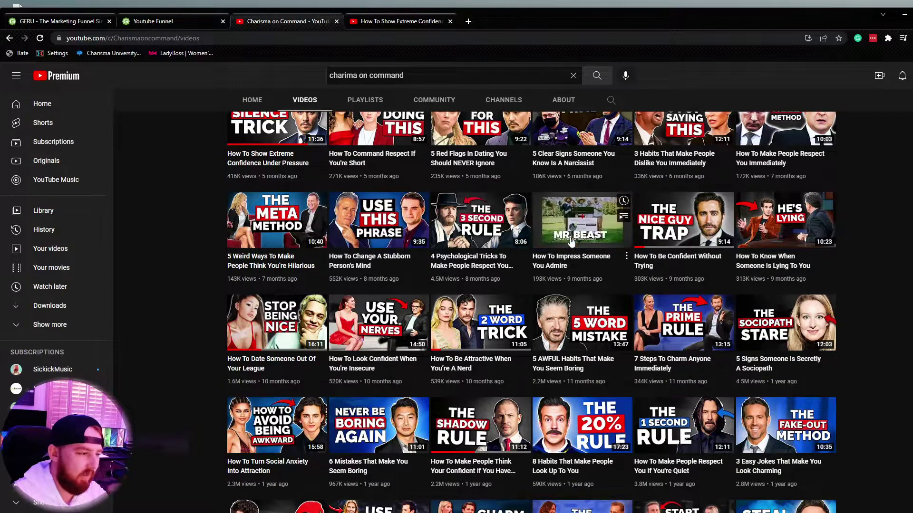
{"action": "scroll", "coordinate": [573, 240], "scroll_direction": "down", "scroll_amount": 1}
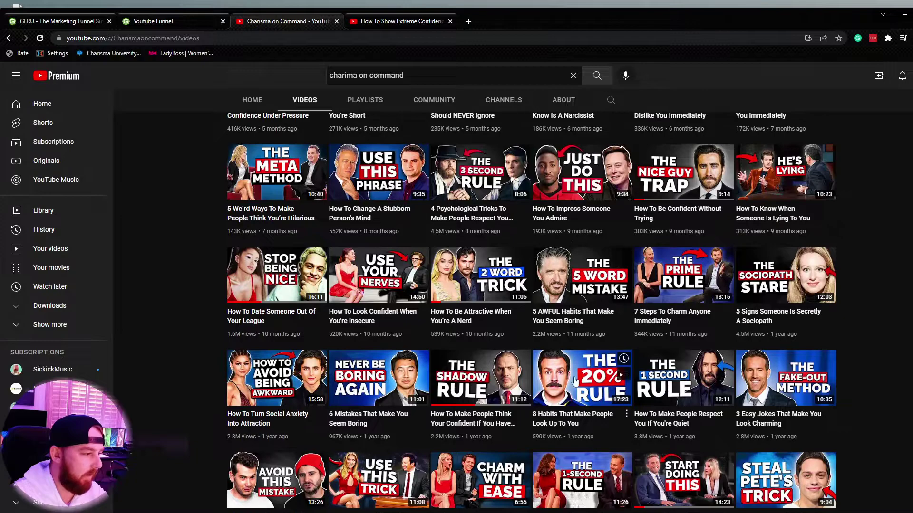
{"action": "scroll", "coordinate": [838, 389], "scroll_direction": "down", "scroll_amount": 2}
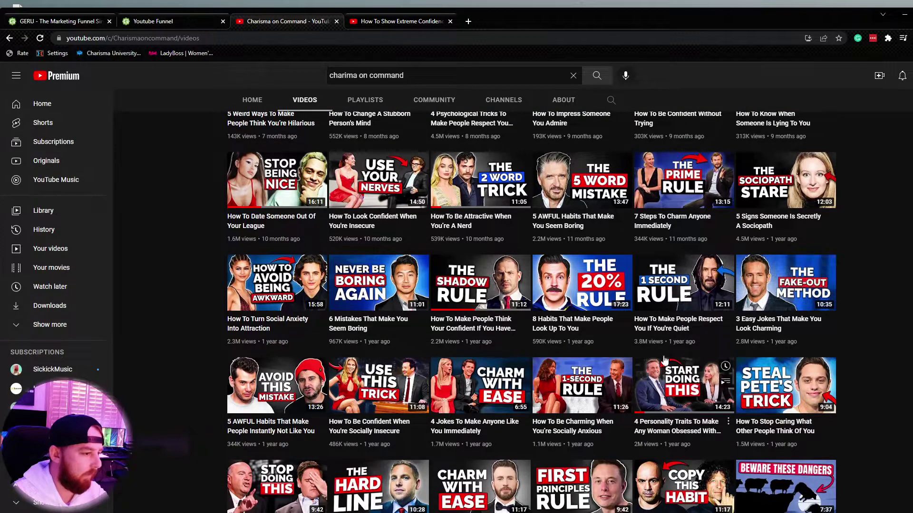
{"action": "scroll", "coordinate": [588, 397], "scroll_direction": "down", "scroll_amount": 4}
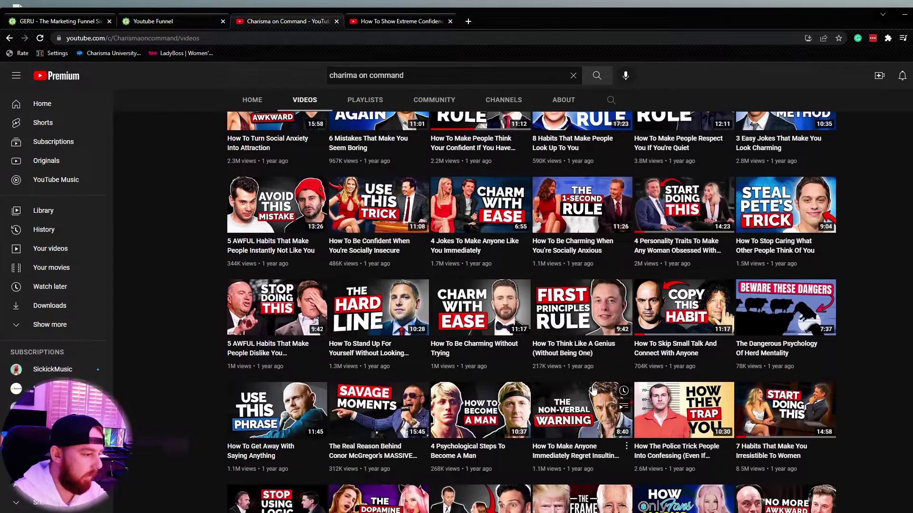
{"action": "scroll", "coordinate": [594, 390], "scroll_direction": "down", "scroll_amount": 2}
{"action": "scroll", "coordinate": [593, 390], "scroll_direction": "down", "scroll_amount": 2}
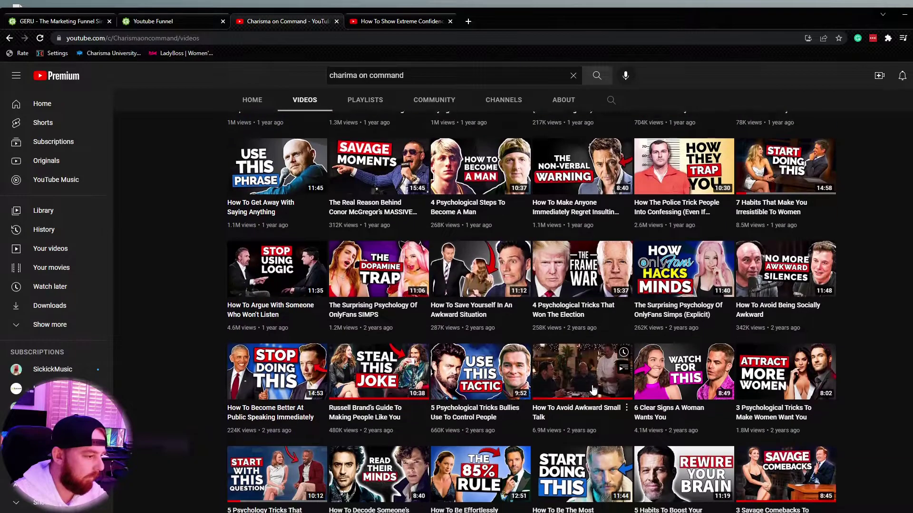
{"action": "scroll", "coordinate": [593, 390], "scroll_direction": "down", "scroll_amount": 4}
{"action": "scroll", "coordinate": [593, 390], "scroll_direction": "down", "scroll_amount": 2}
{"action": "scroll", "coordinate": [593, 390], "scroll_direction": "up", "scroll_amount": 9}
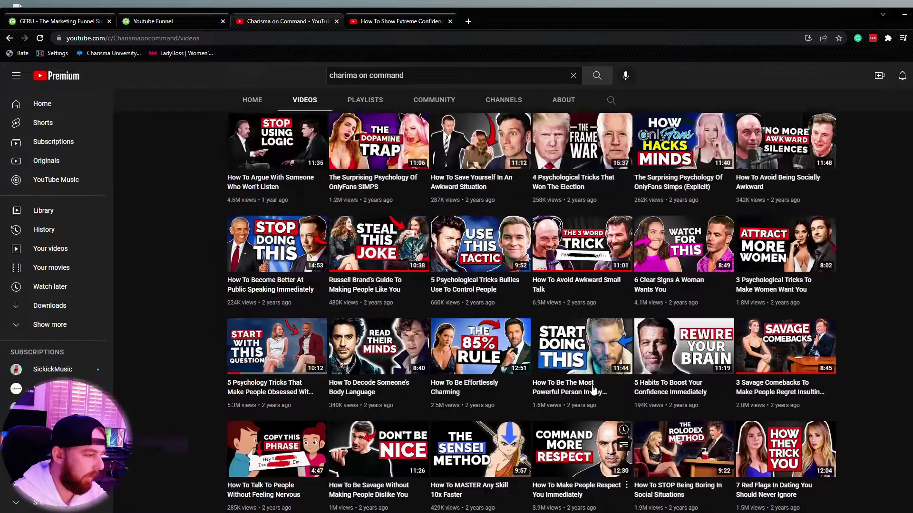
{"action": "scroll", "coordinate": [593, 389], "scroll_direction": "up", "scroll_amount": 15}
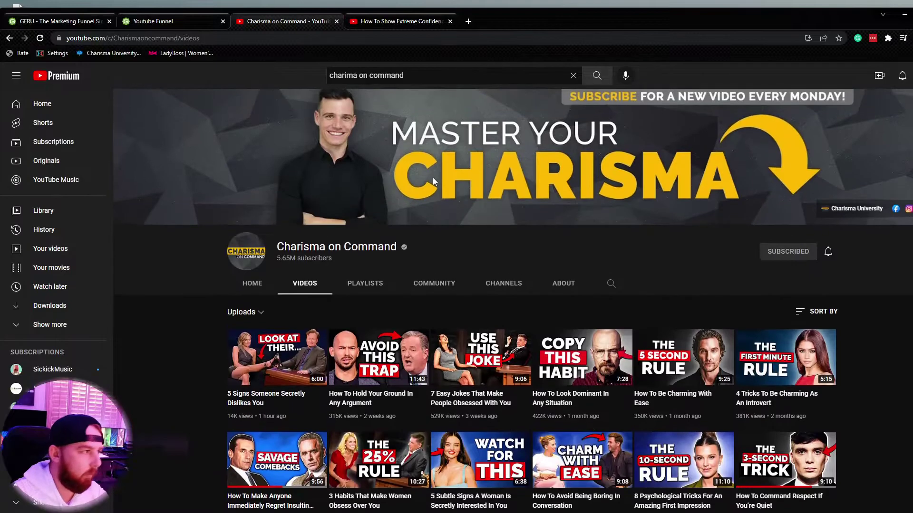
{"action": "left_click", "coordinate": [374, 22]}
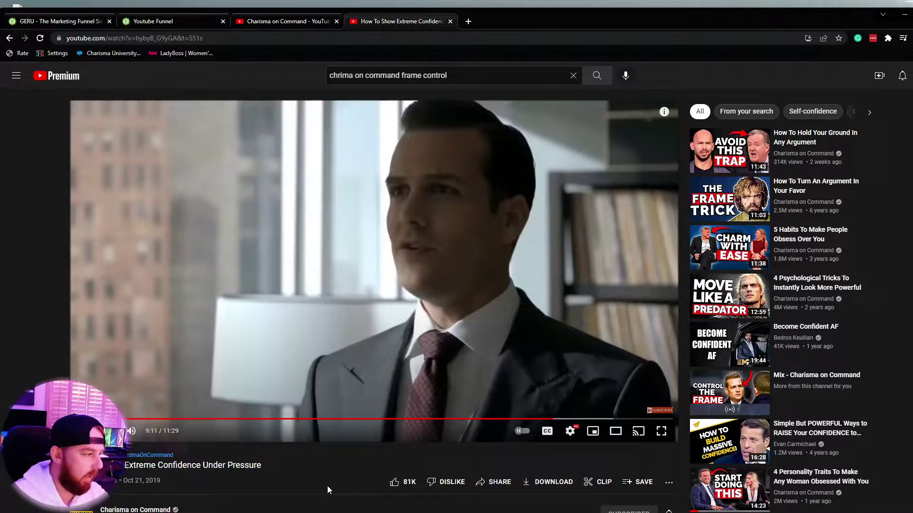
Step: Expand the video's full description and seek Extreme Confidence Under Pressure to about 10:05
{"action": "scroll", "coordinate": [327, 486], "scroll_direction": "down", "scroll_amount": 1}
{"action": "scroll", "coordinate": [329, 484], "scroll_direction": "down", "scroll_amount": 1}
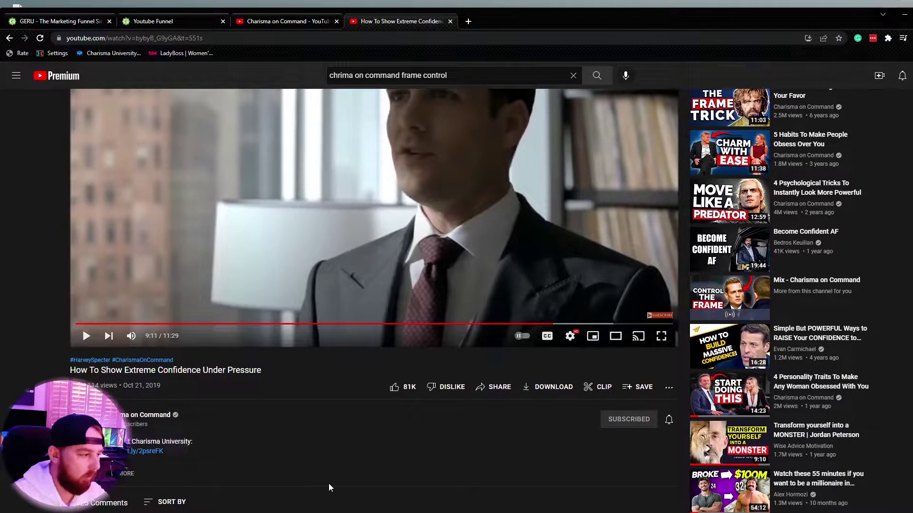
{"action": "scroll", "coordinate": [329, 483], "scroll_direction": "down", "scroll_amount": 4}
{"action": "scroll", "coordinate": [211, 421], "scroll_direction": "up", "scroll_amount": 1}
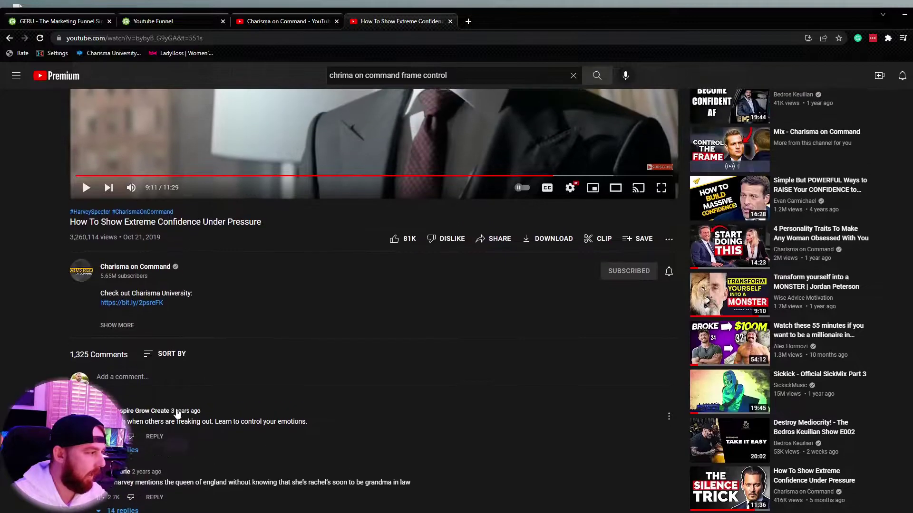
{"action": "left_click_drag", "start_coordinate": [118, 244], "coordinate": [70, 244]}
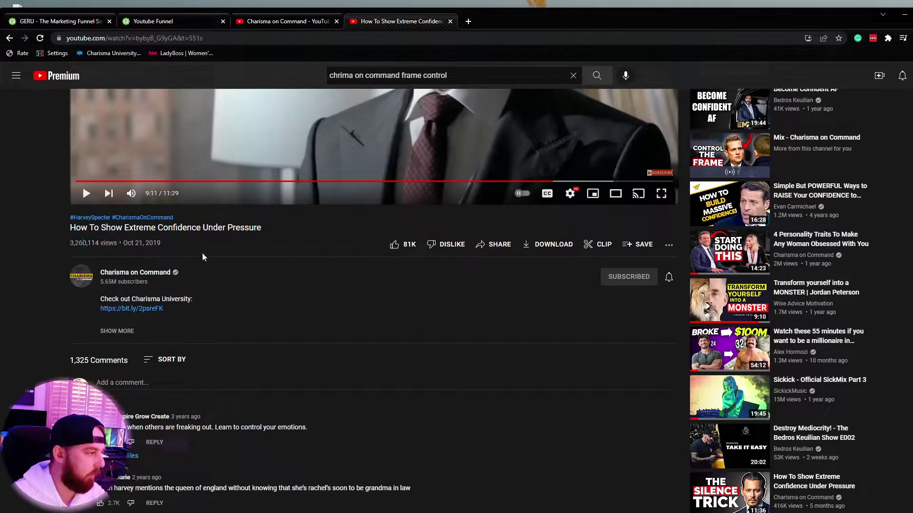
{"action": "left_click", "coordinate": [123, 333]}
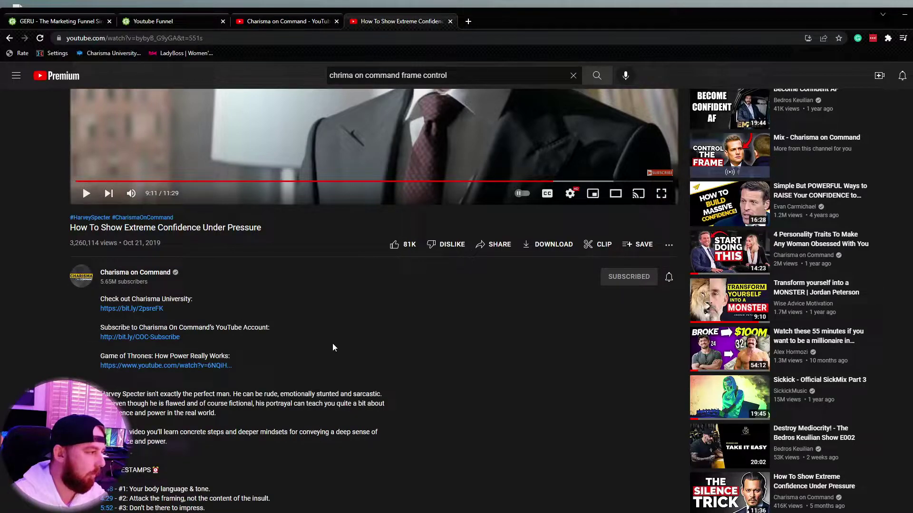
{"action": "scroll", "coordinate": [332, 343], "scroll_direction": "up", "scroll_amount": 3}
{"action": "left_click", "coordinate": [601, 324]}
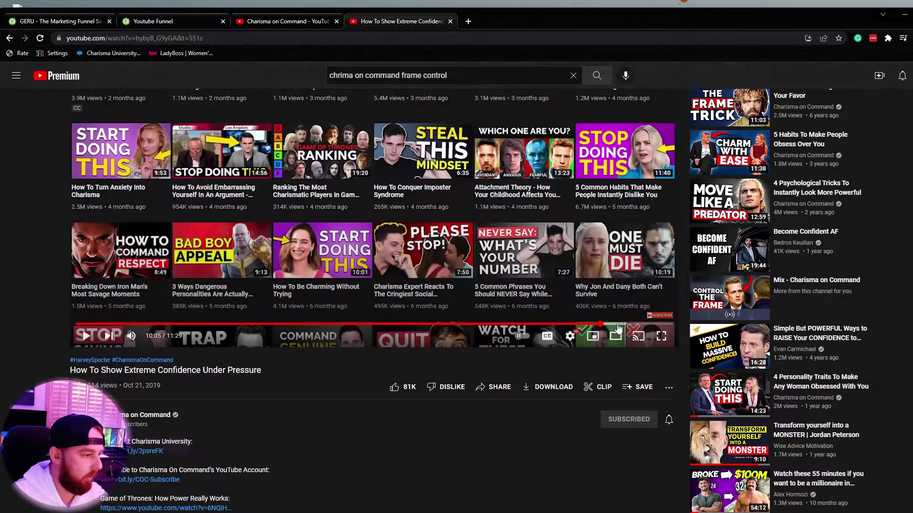
{"action": "scroll", "coordinate": [580, 279], "scroll_direction": "up", "scroll_amount": 1}
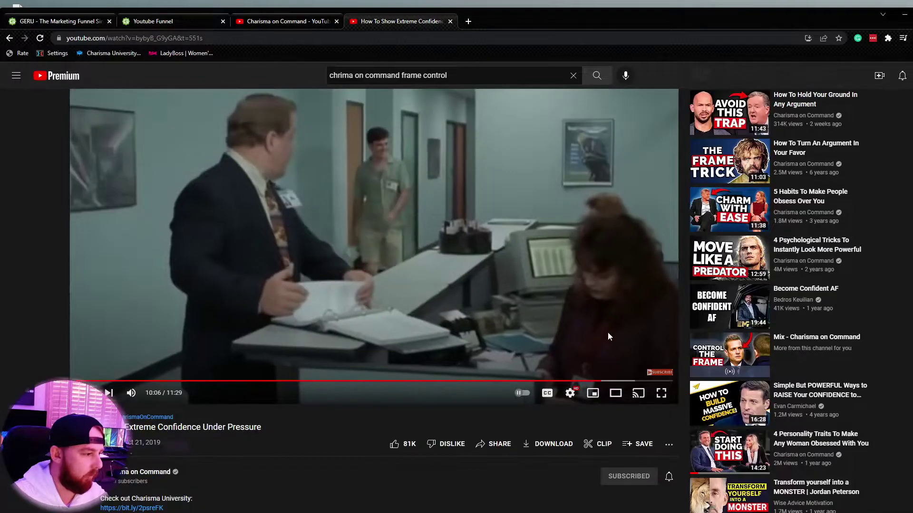
Step: Seek to the 10:34 course-slides promo, raise volume to 76, and find the Charisma University line
{"action": "left_click", "coordinate": [620, 381]}
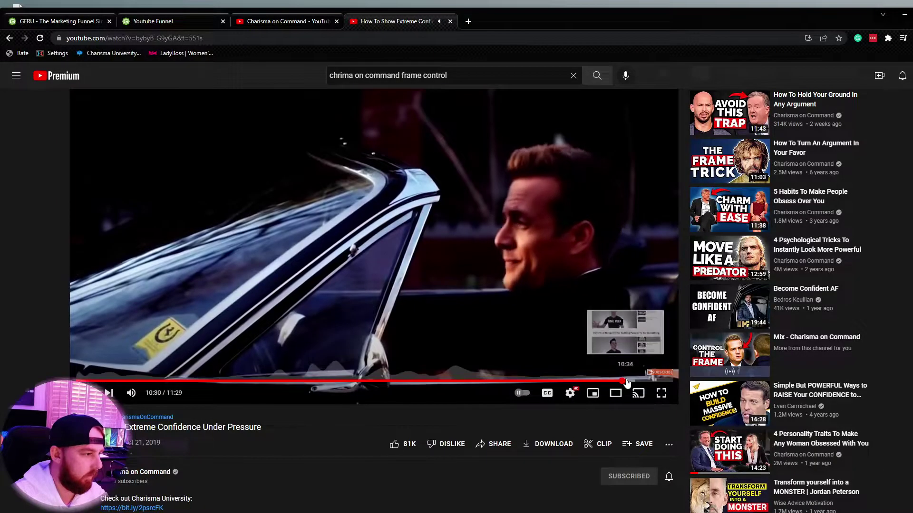
{"action": "left_click", "coordinate": [626, 381]}
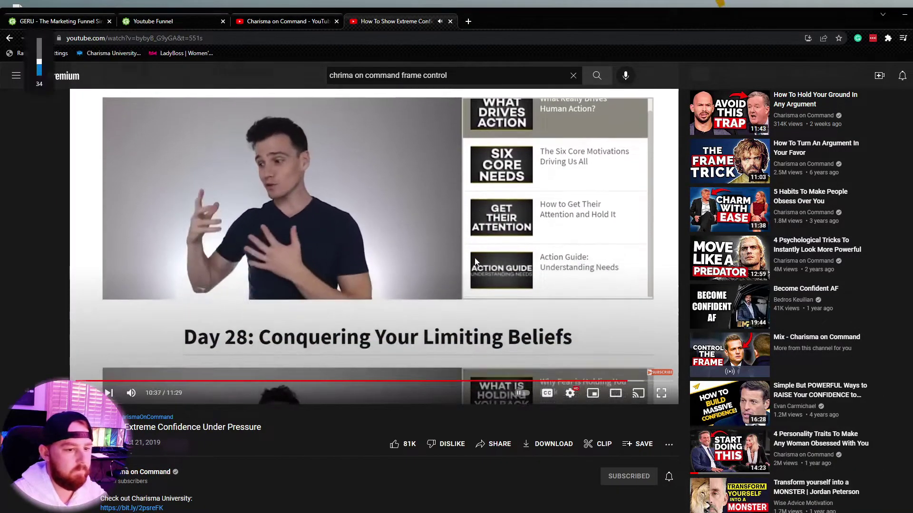
{"action": "key", "text": "XF86AudioLowerVolume"}
{"action": "key", "text": "XF86AudioRaiseVolume"}
{"action": "key", "text": "XF86AudioRaiseVolume"}
{"action": "key", "text": "XF86AudioRaiseVolume"}
{"action": "key", "text": "XF86AudioRaiseVolume"}
{"action": "key", "text": "XF86AudioRaiseVolume"}
{"action": "key", "text": "XF86AudioRaiseVolume"}
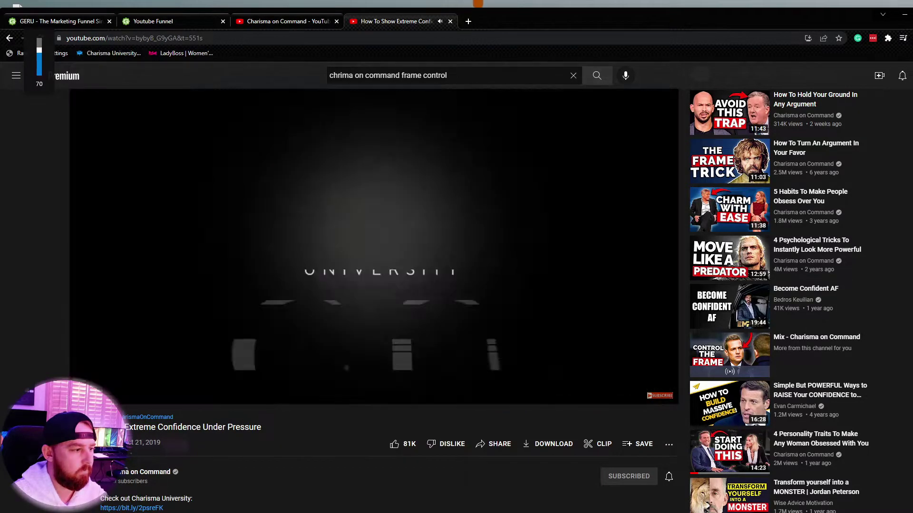
{"action": "key", "text": "XF86AudioRaiseVolume"}
{"action": "key", "text": "XF86AudioRaiseVolume"}
{"action": "key", "text": "XF86AudioRaiseVolume"}
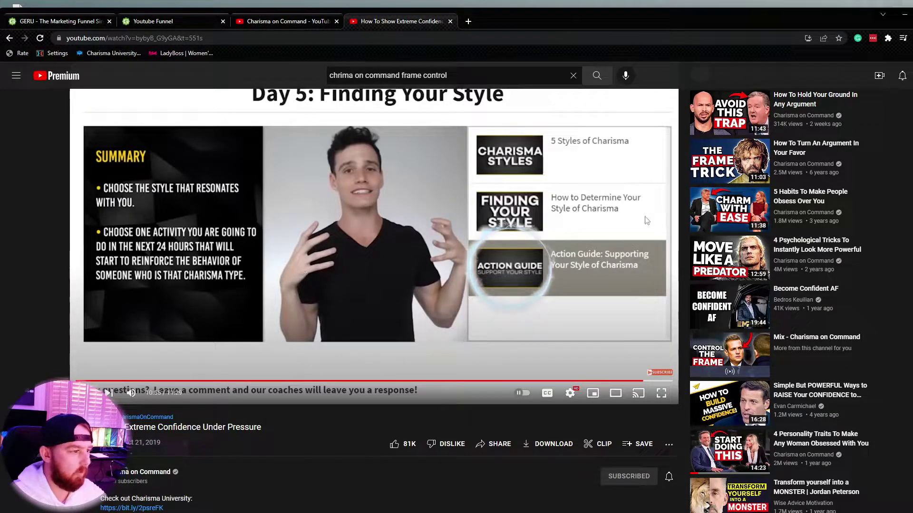
{"action": "scroll", "coordinate": [523, 265], "scroll_direction": "down", "scroll_amount": 1}
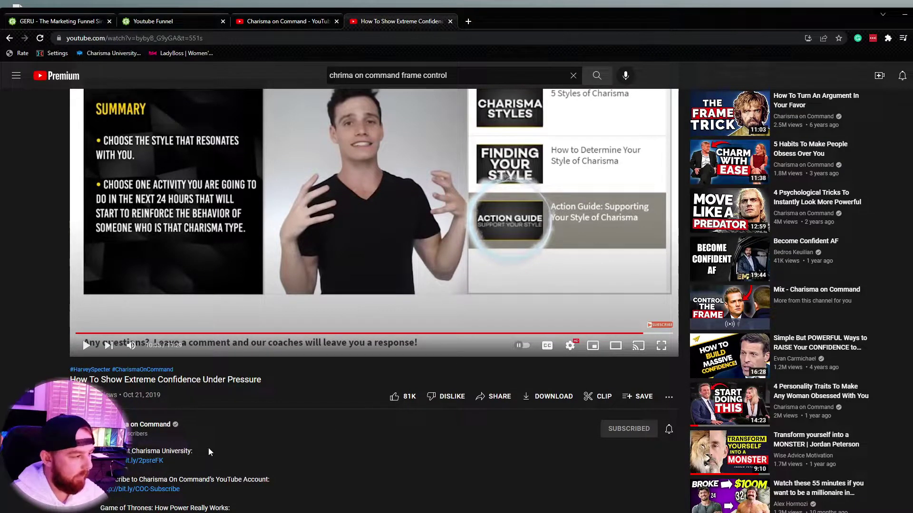
{"action": "left_click_drag", "start_coordinate": [209, 449], "coordinate": [124, 451]}
{"action": "left_click", "coordinate": [224, 451]}
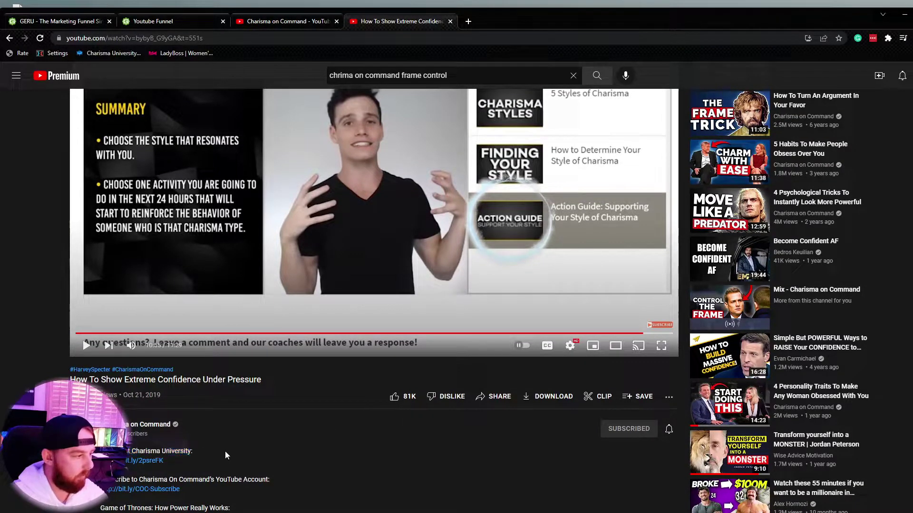
Step: Open the description's Charisma University link in a new tab and scroll the sales page to What's Inside
{"action": "left_click", "coordinate": [127, 463]}
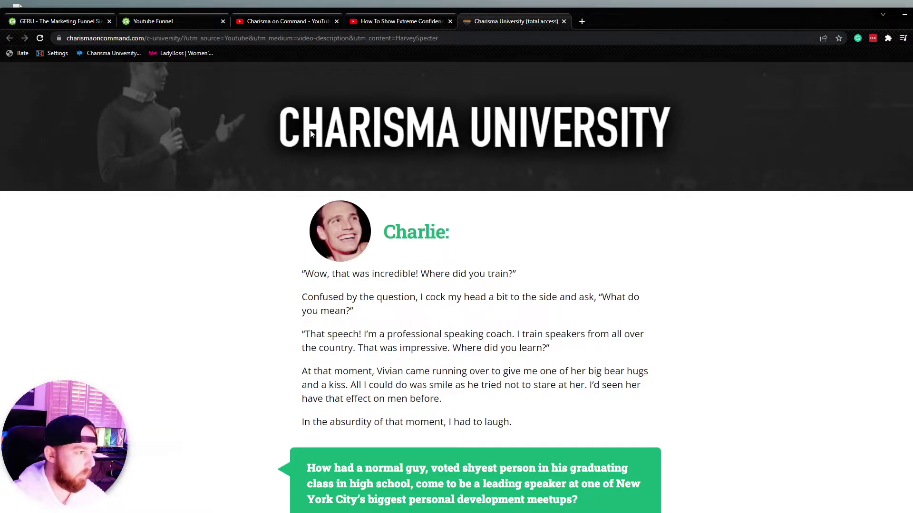
{"action": "scroll", "coordinate": [638, 226], "scroll_direction": "down", "scroll_amount": 6}
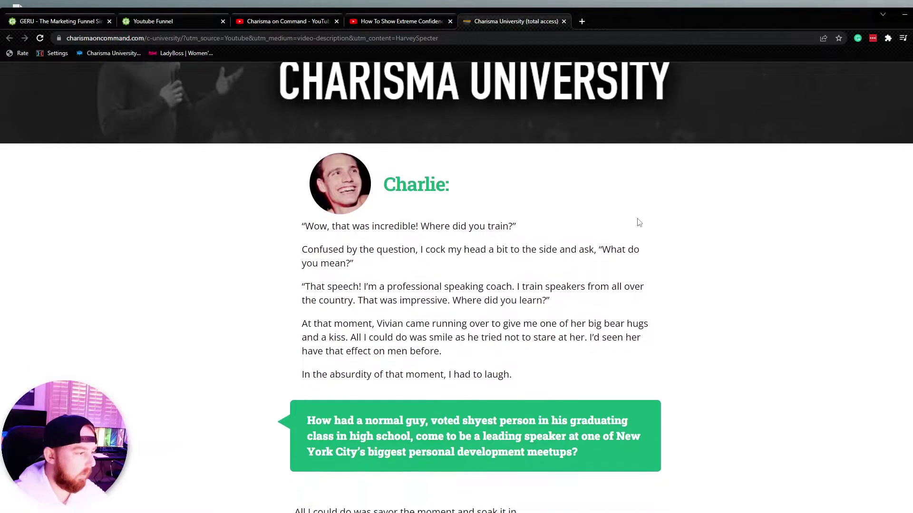
{"action": "scroll", "coordinate": [640, 224], "scroll_direction": "down", "scroll_amount": 18}
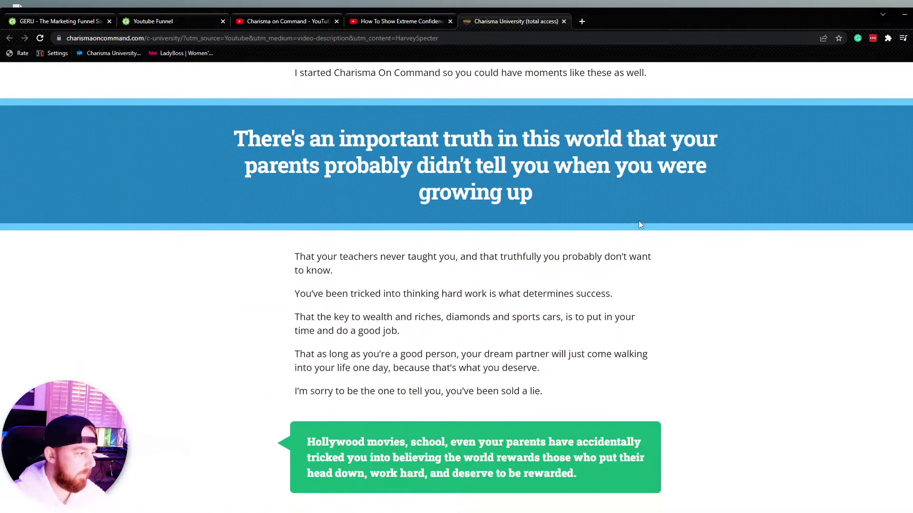
{"action": "scroll", "coordinate": [640, 224], "scroll_direction": "down", "scroll_amount": 14}
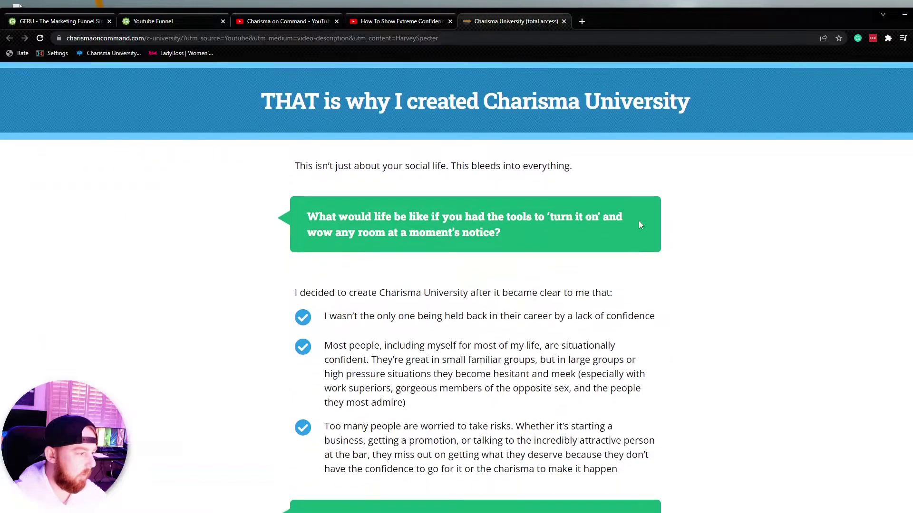
{"action": "scroll", "coordinate": [640, 225], "scroll_direction": "down", "scroll_amount": 13}
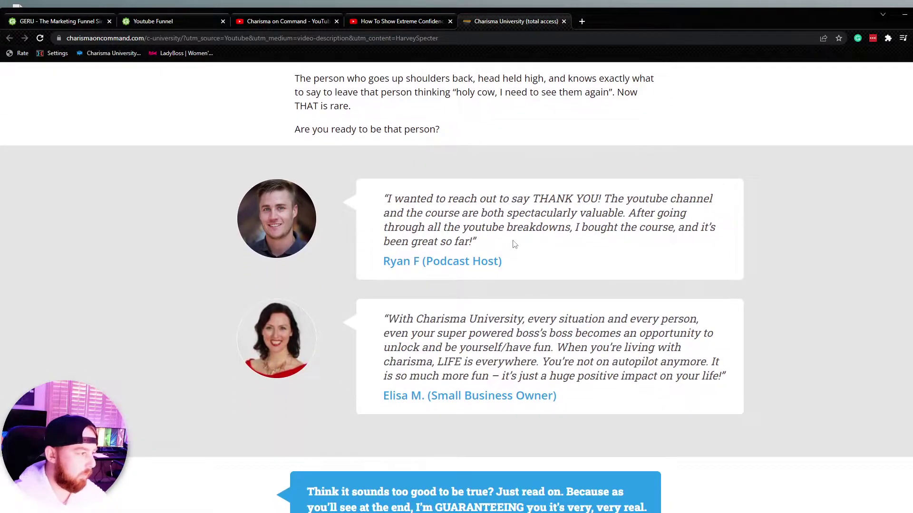
{"action": "scroll", "coordinate": [513, 242], "scroll_direction": "down", "scroll_amount": 16}
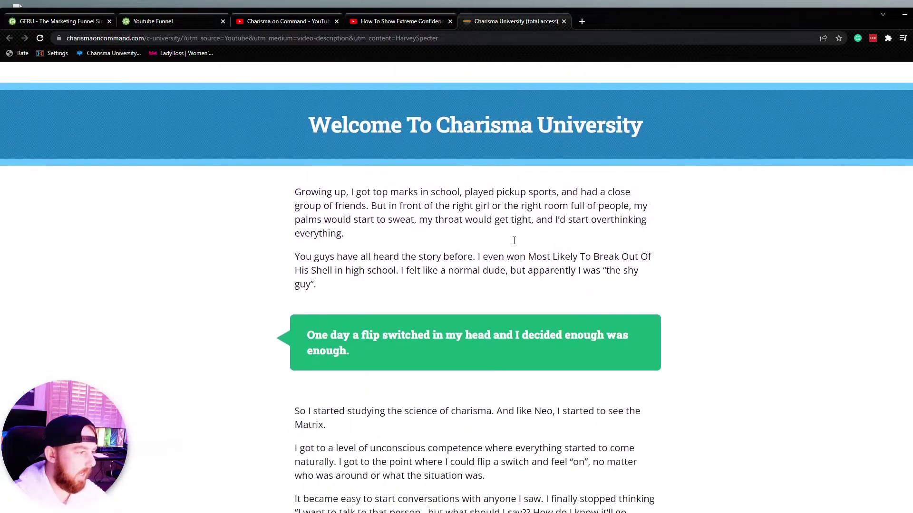
{"action": "scroll", "coordinate": [514, 241], "scroll_direction": "down", "scroll_amount": 9}
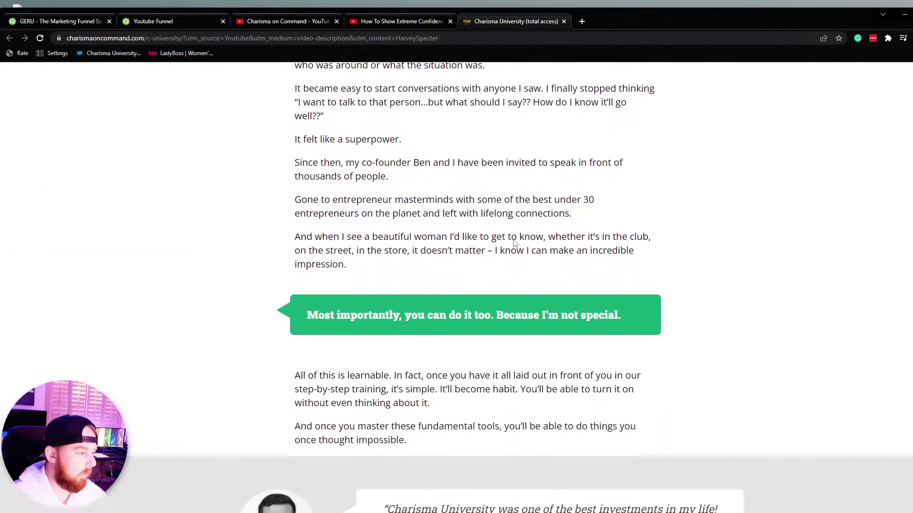
{"action": "scroll", "coordinate": [513, 242], "scroll_direction": "down", "scroll_amount": 13}
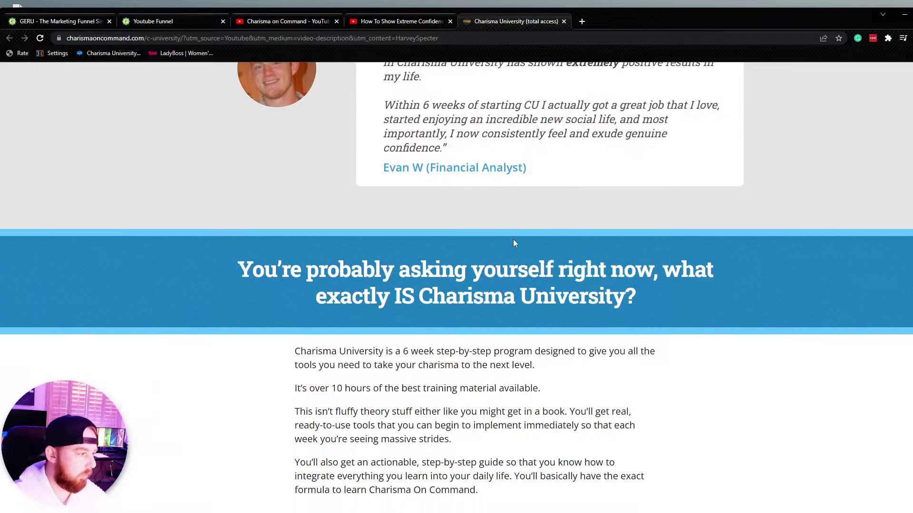
{"action": "scroll", "coordinate": [513, 244], "scroll_direction": "down", "scroll_amount": 1}
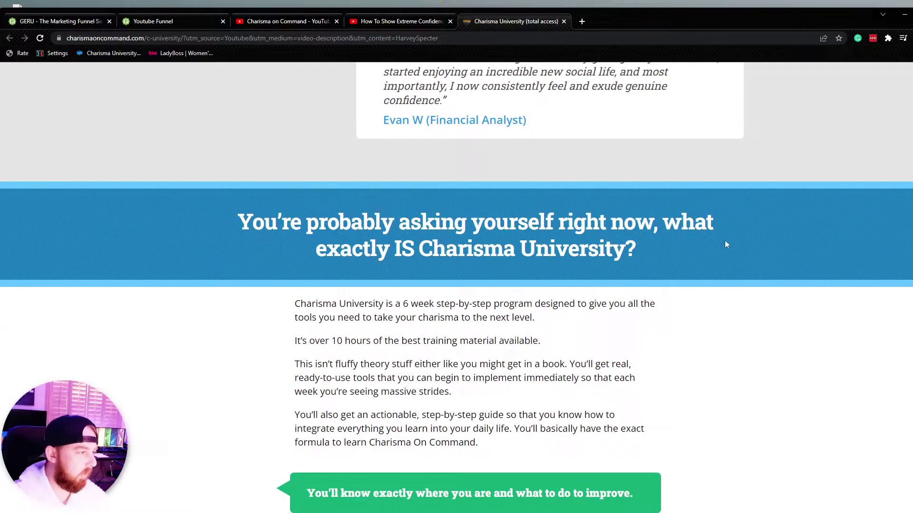
{"action": "scroll", "coordinate": [726, 244], "scroll_direction": "down", "scroll_amount": 4}
{"action": "scroll", "coordinate": [726, 245], "scroll_direction": "down", "scroll_amount": 4}
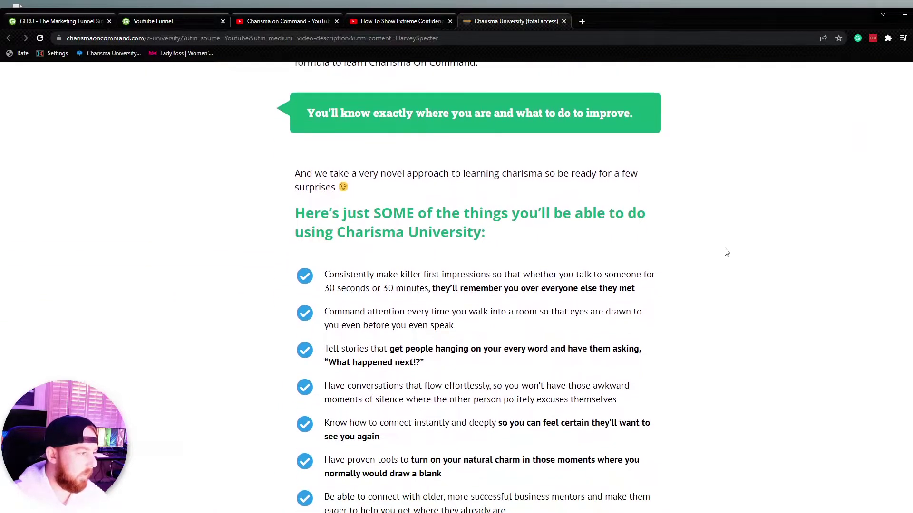
{"action": "scroll", "coordinate": [520, 311], "scroll_direction": "down", "scroll_amount": 15}
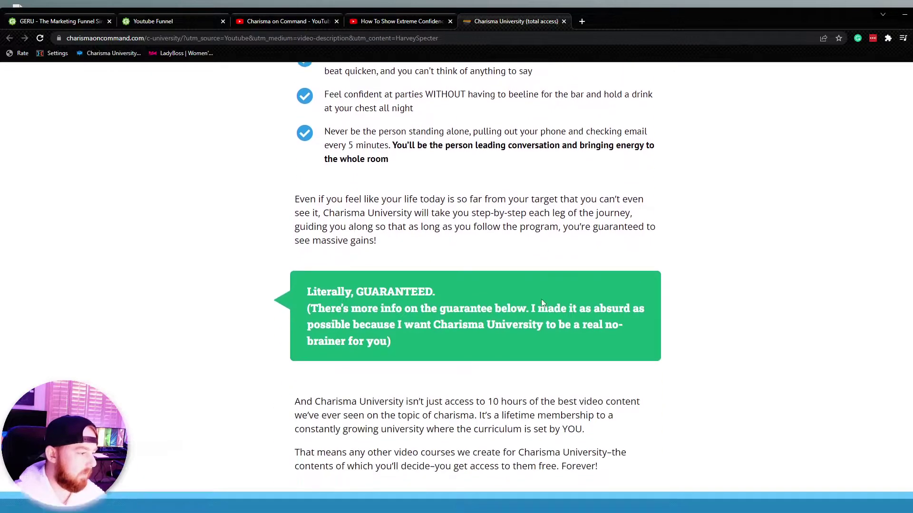
{"action": "scroll", "coordinate": [543, 300], "scroll_direction": "down", "scroll_amount": 5}
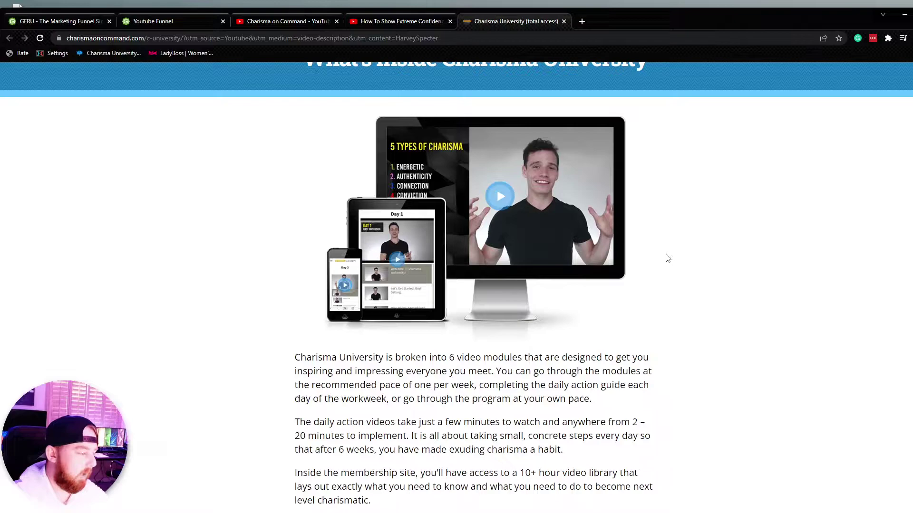
Step: Read the Module 1 and Module 2 headings on the sales page
{"action": "scroll", "coordinate": [687, 246], "scroll_direction": "down", "scroll_amount": 7}
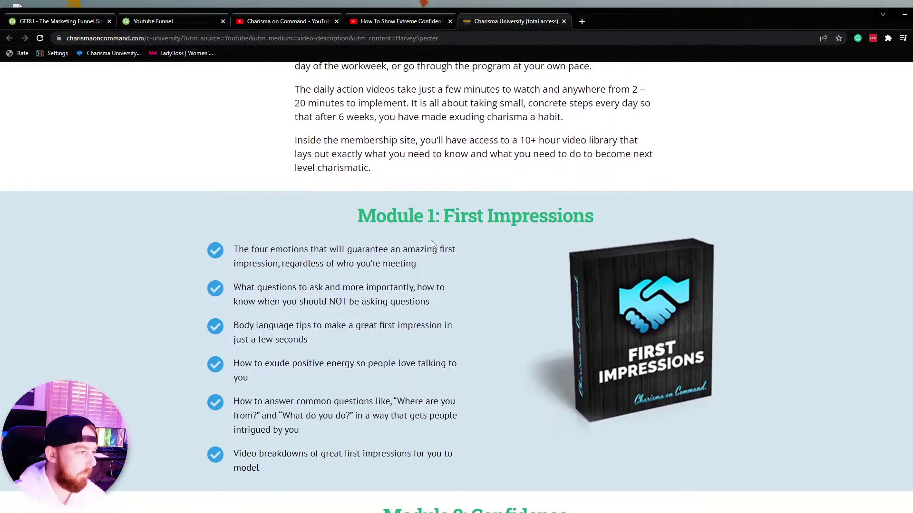
{"action": "left_click_drag", "start_coordinate": [343, 216], "coordinate": [603, 218]}
{"action": "left_click", "coordinate": [638, 222]}
{"action": "scroll", "coordinate": [628, 223], "scroll_direction": "down", "scroll_amount": 6}
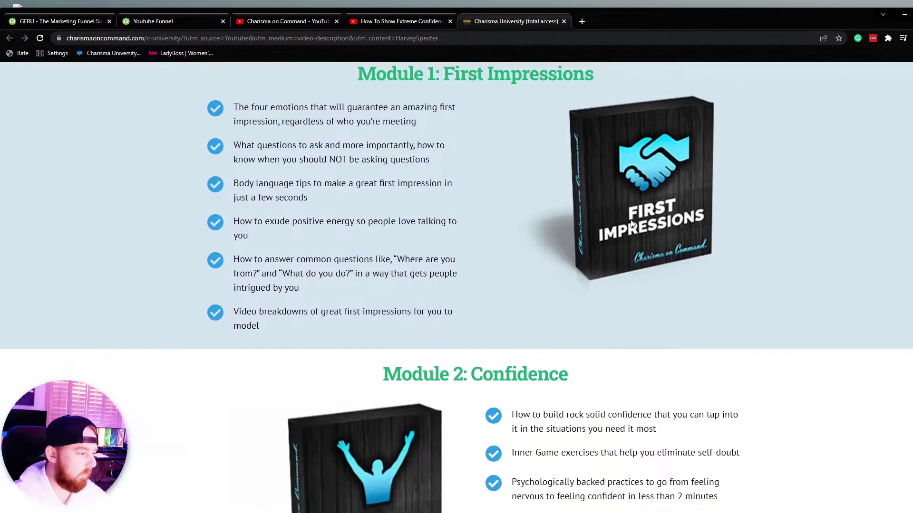
{"action": "left_click_drag", "start_coordinate": [395, 229], "coordinate": [570, 232]}
{"action": "left_click", "coordinate": [686, 238]}
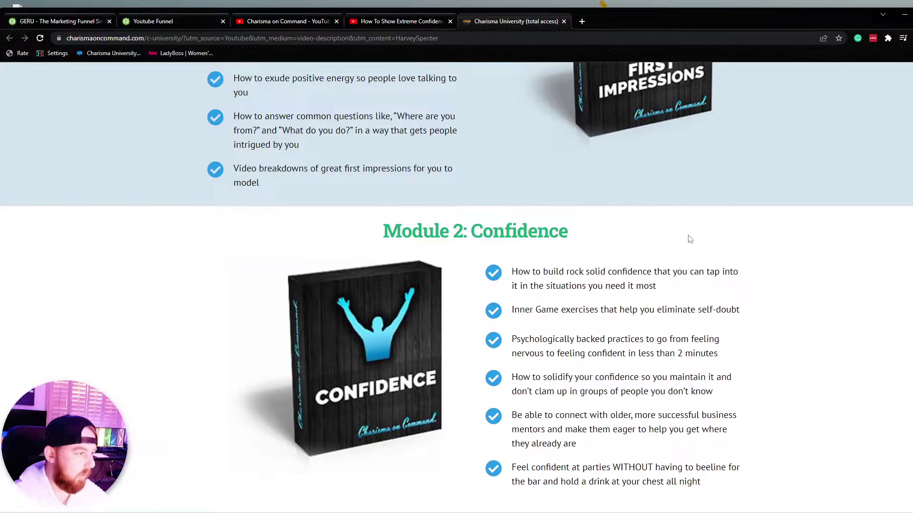
Step: Read Modules 3 through 6, down to the Bonus Video Content banner
{"action": "scroll", "coordinate": [686, 238], "scroll_direction": "down", "scroll_amount": 5}
{"action": "scroll", "coordinate": [342, 299], "scroll_direction": "down", "scroll_amount": 2}
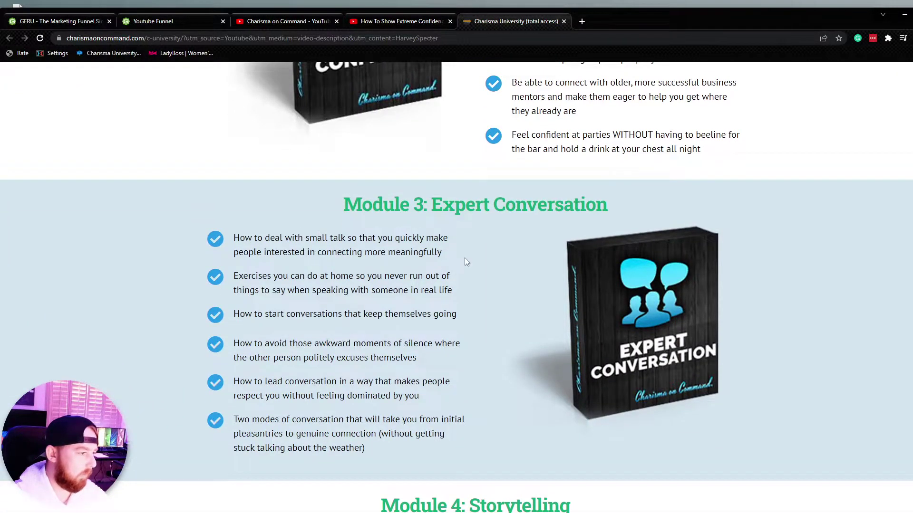
{"action": "scroll", "coordinate": [517, 256], "scroll_direction": "down", "scroll_amount": 5}
{"action": "left_click_drag", "start_coordinate": [381, 269], "coordinate": [628, 278]}
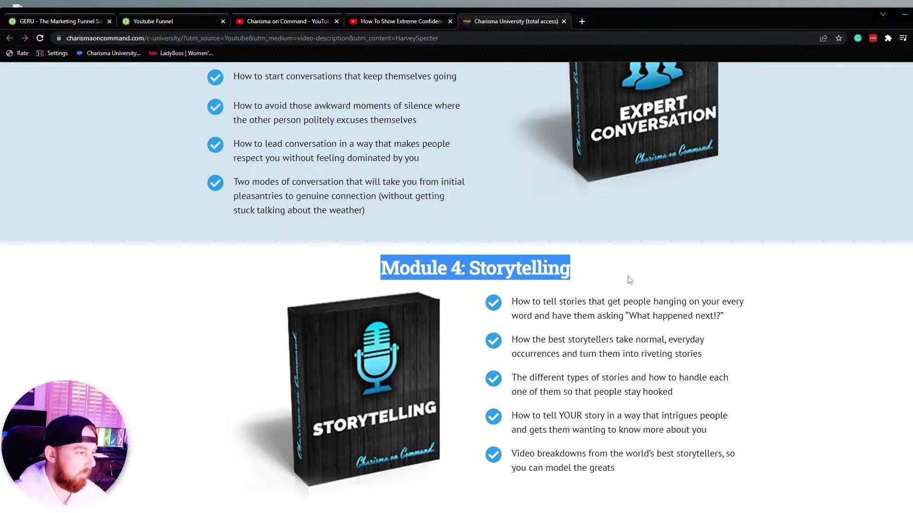
{"action": "left_click", "coordinate": [677, 284]}
{"action": "scroll", "coordinate": [678, 283], "scroll_direction": "down", "scroll_amount": 7}
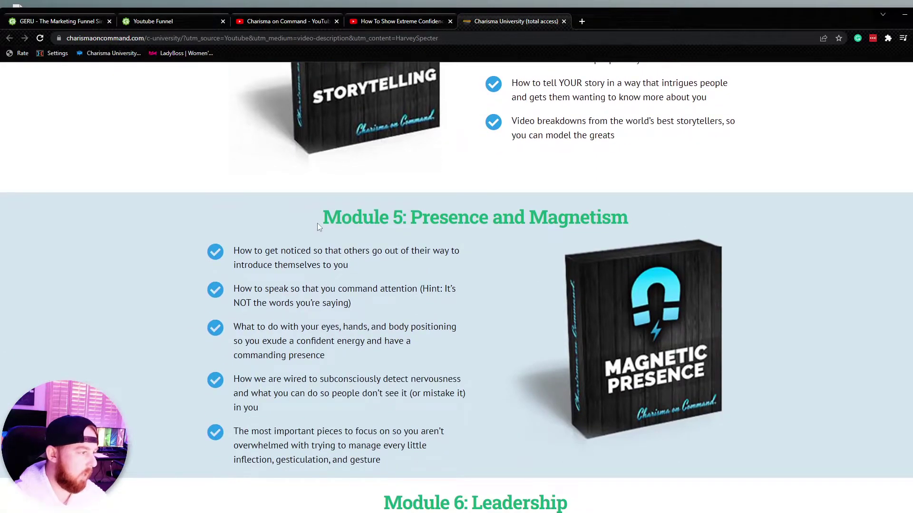
{"action": "left_click_drag", "start_coordinate": [326, 217], "coordinate": [660, 240]}
{"action": "left_click", "coordinate": [697, 230]}
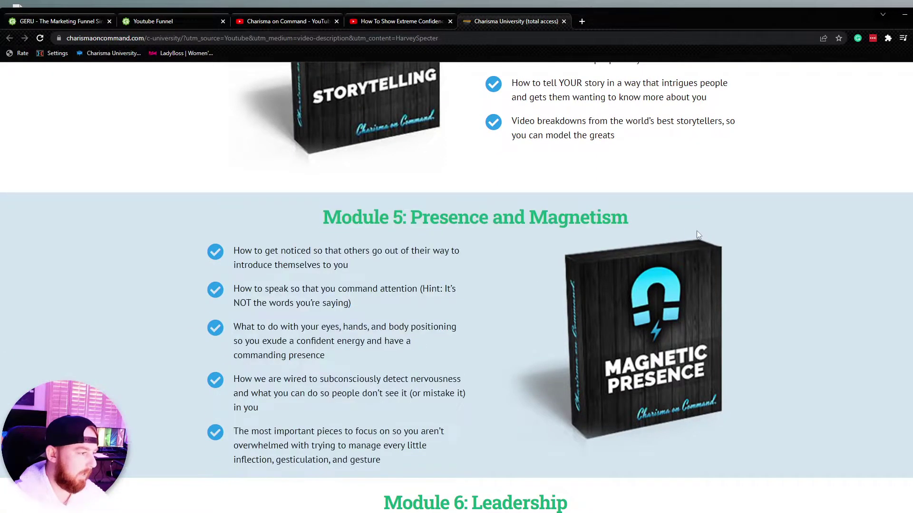
{"action": "scroll", "coordinate": [627, 255], "scroll_direction": "down", "scroll_amount": 4}
{"action": "left_click_drag", "start_coordinate": [375, 309], "coordinate": [706, 310]}
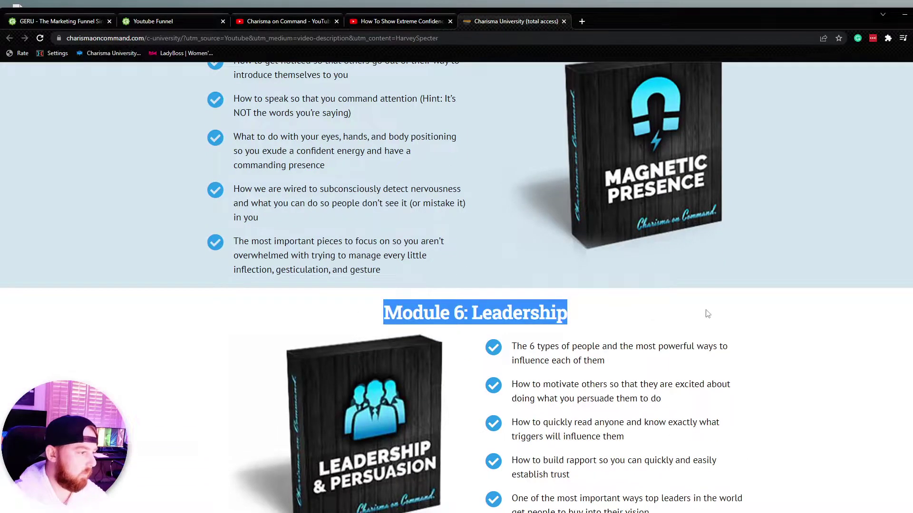
{"action": "scroll", "coordinate": [705, 310], "scroll_direction": "down", "scroll_amount": 9}
{"action": "scroll", "coordinate": [636, 322], "scroll_direction": "down", "scroll_amount": 1}
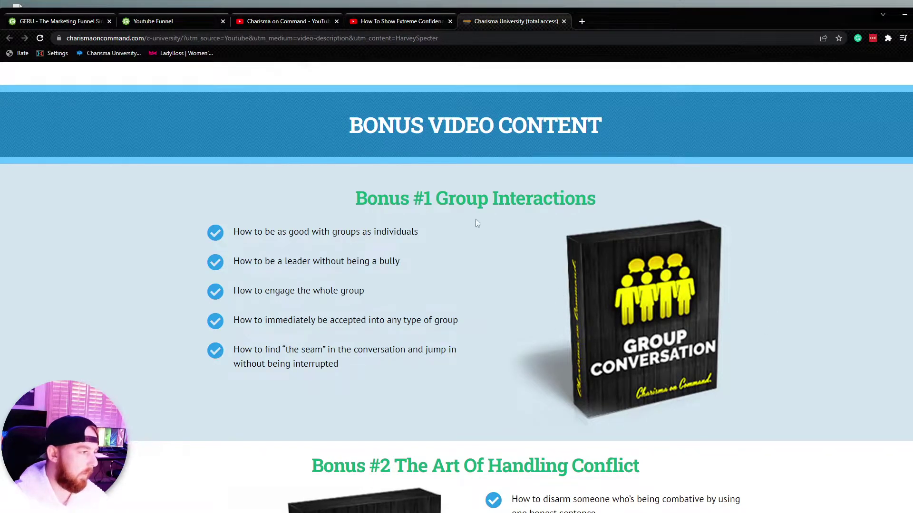
Step: Scroll past the bonus, lifetime bonus, pricing and money-back guarantee sections to the FAQ
{"action": "left_click_drag", "start_coordinate": [351, 198], "coordinate": [636, 206]}
{"action": "left_click", "coordinate": [636, 206]}
{"action": "scroll", "coordinate": [636, 207], "scroll_direction": "down", "scroll_amount": 4}
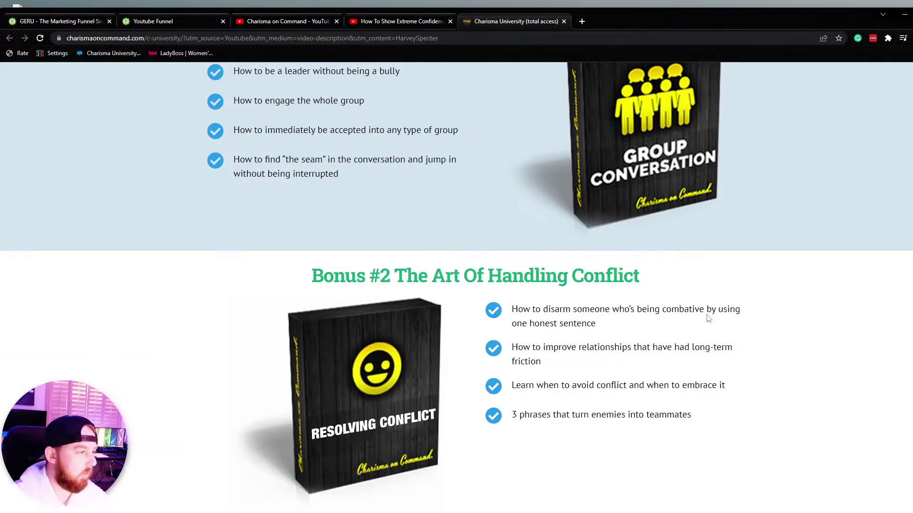
{"action": "scroll", "coordinate": [715, 312], "scroll_direction": "down", "scroll_amount": 5}
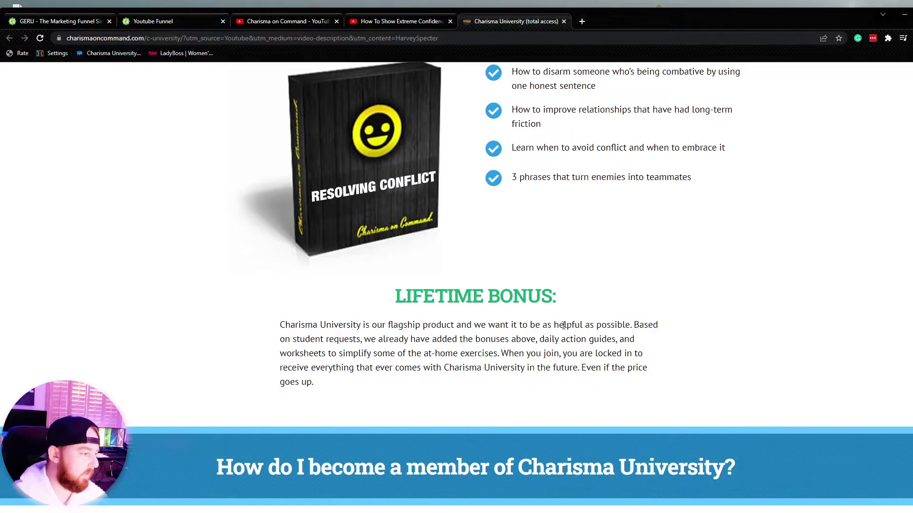
{"action": "scroll", "coordinate": [563, 326], "scroll_direction": "down", "scroll_amount": 6}
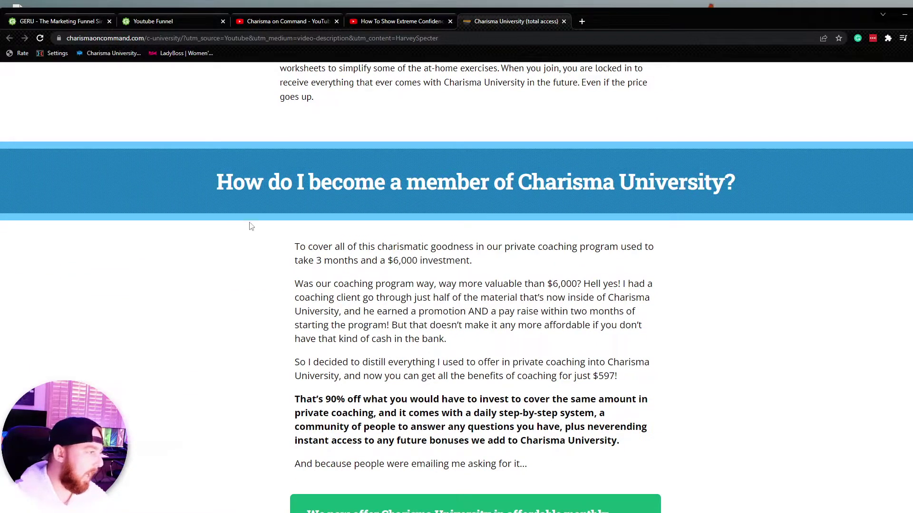
{"action": "scroll", "coordinate": [252, 226], "scroll_direction": "down", "scroll_amount": 11}
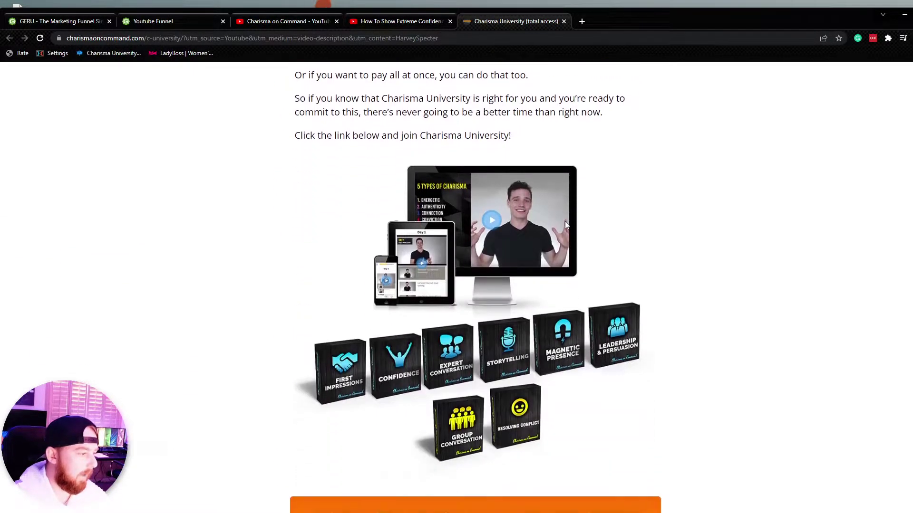
{"action": "scroll", "coordinate": [632, 345], "scroll_direction": "down", "scroll_amount": 7}
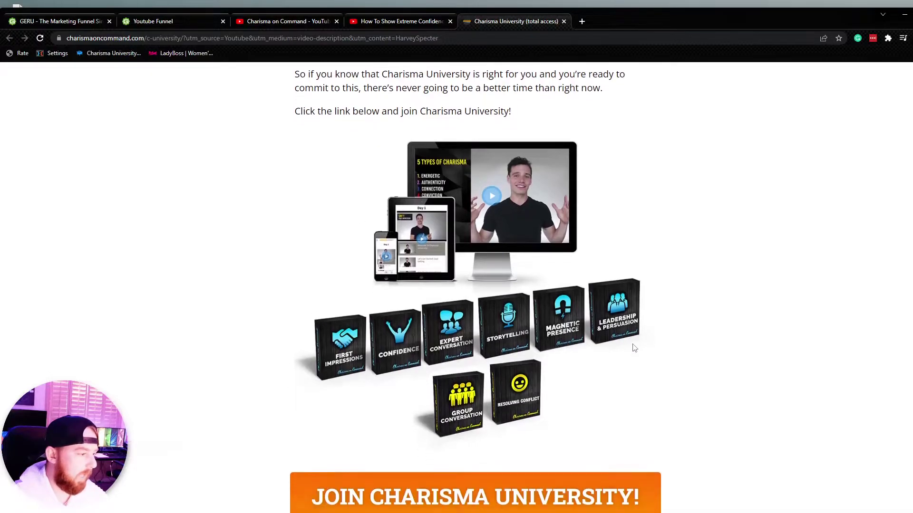
{"action": "scroll", "coordinate": [635, 343], "scroll_direction": "down", "scroll_amount": 13}
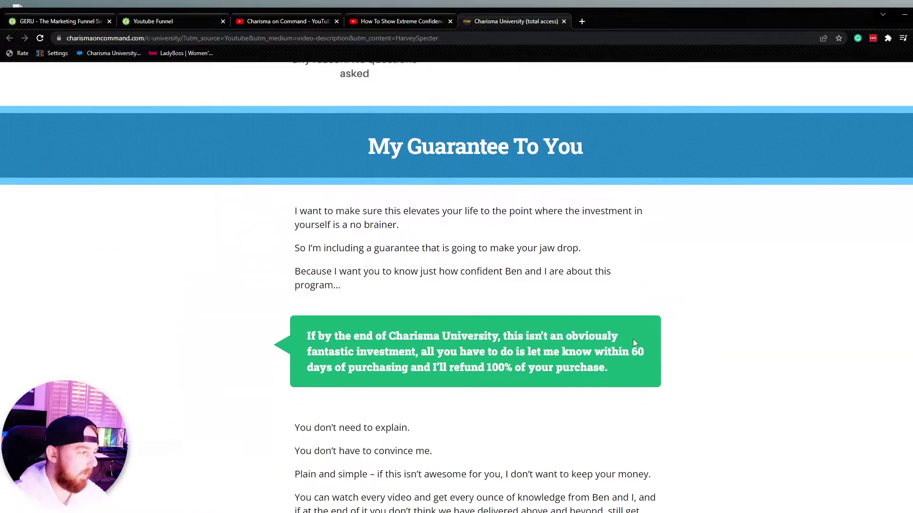
{"action": "scroll", "coordinate": [635, 343], "scroll_direction": "down", "scroll_amount": 8}
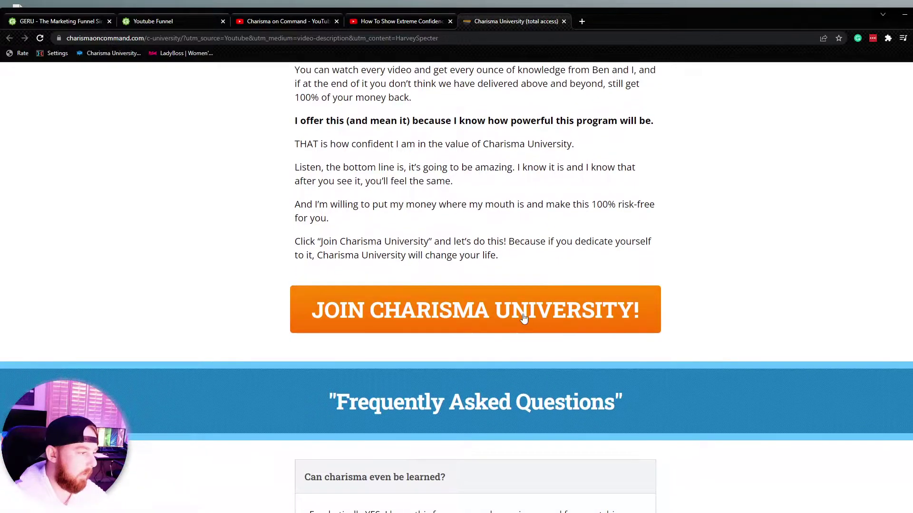
Step: Expand the FAQs on suitability, real results, DVDs, downloads and buying individual modules
{"action": "scroll", "coordinate": [464, 357], "scroll_direction": "down", "scroll_amount": 3}
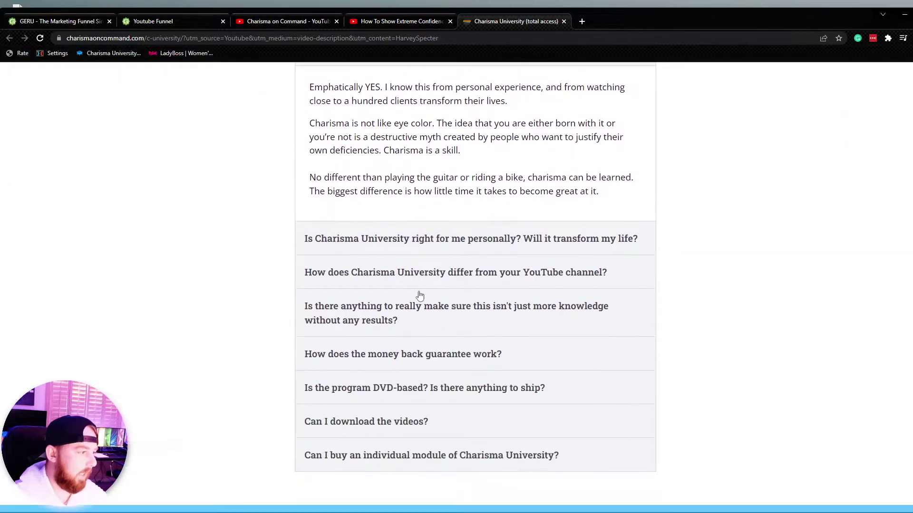
{"action": "left_click", "coordinate": [413, 240]}
{"action": "left_click", "coordinate": [425, 442]}
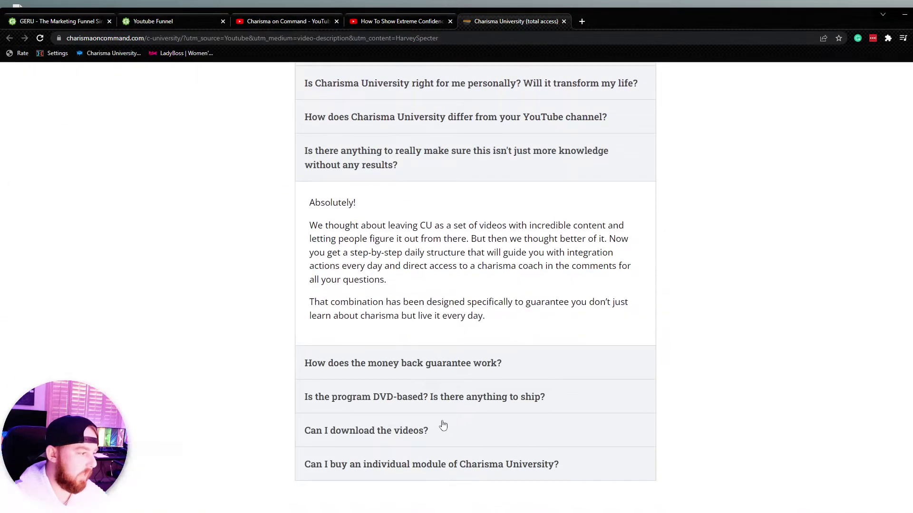
{"action": "left_click", "coordinate": [400, 397]}
{"action": "left_click", "coordinate": [393, 371]}
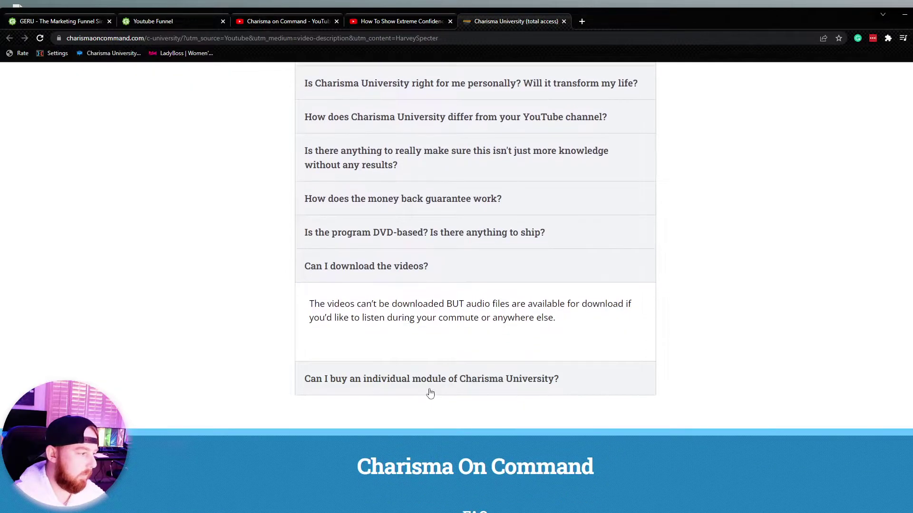
{"action": "left_click", "coordinate": [430, 385]}
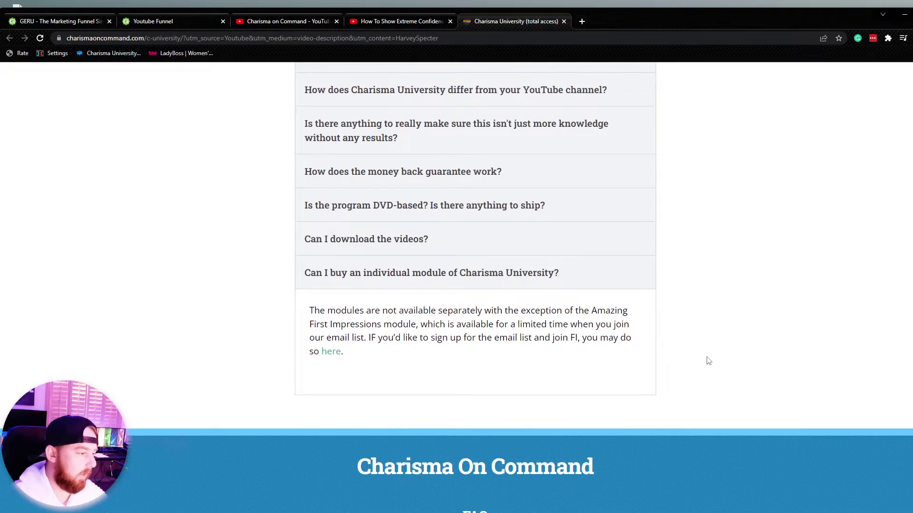
Step: Skim the sales page again and join Charisma University via the orange JOIN button
{"action": "scroll", "coordinate": [707, 348], "scroll_direction": "up", "scroll_amount": 15}
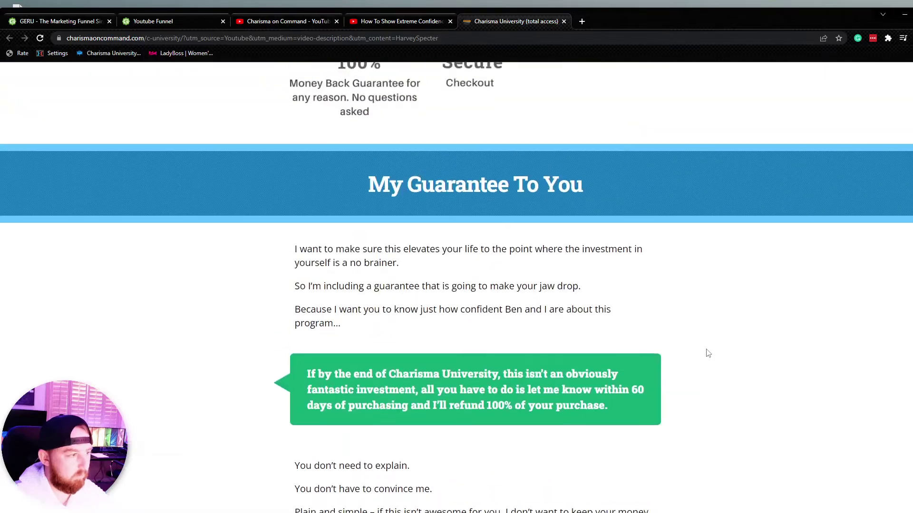
{"action": "scroll", "coordinate": [708, 354], "scroll_direction": "up", "scroll_amount": 20}
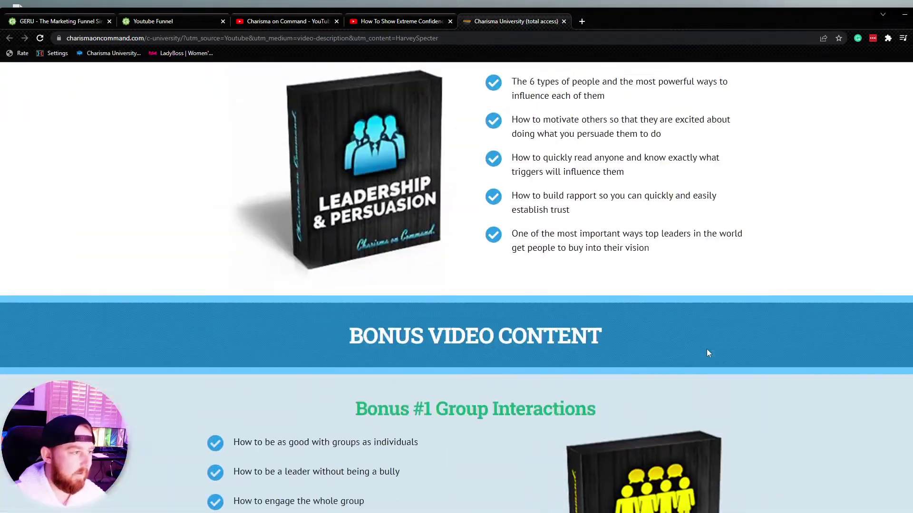
{"action": "scroll", "coordinate": [708, 353], "scroll_direction": "up", "scroll_amount": 20}
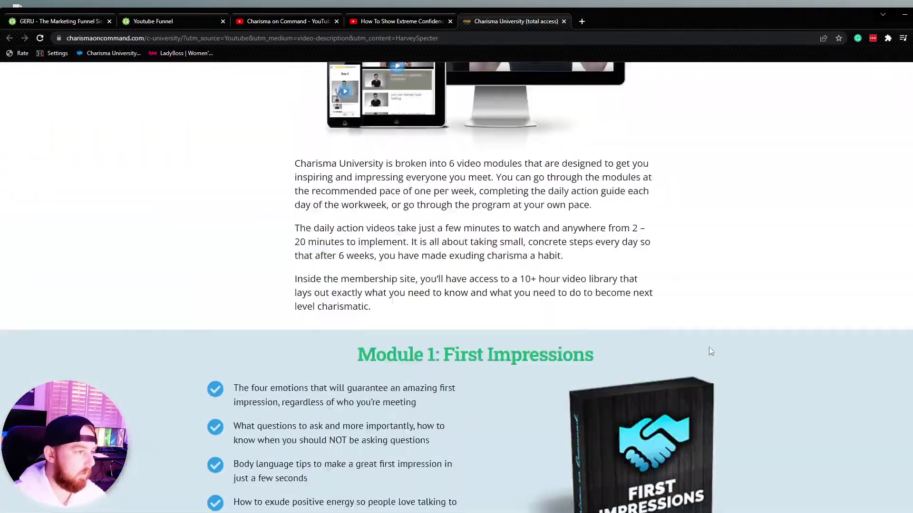
{"action": "scroll", "coordinate": [708, 350], "scroll_direction": "down", "scroll_amount": 12}
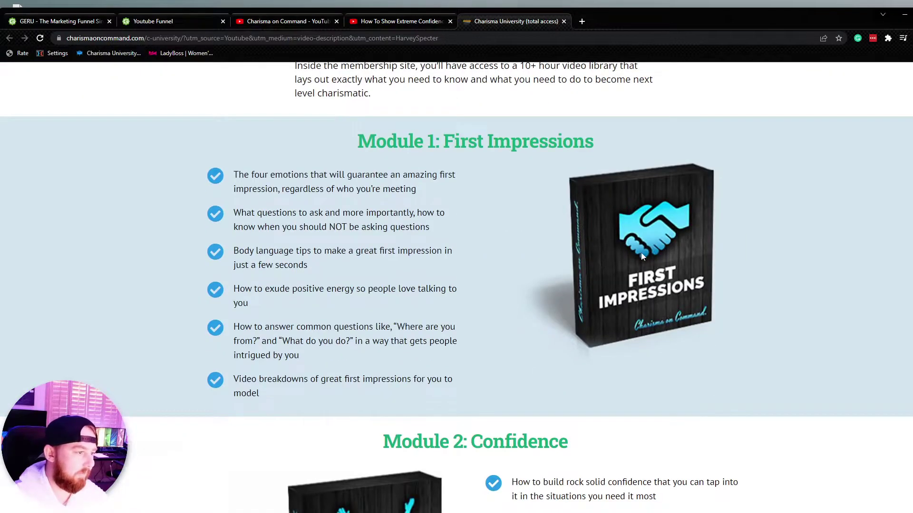
{"action": "scroll", "coordinate": [642, 257], "scroll_direction": "down", "scroll_amount": 2}
{"action": "scroll", "coordinate": [551, 378], "scroll_direction": "up", "scroll_amount": 8}
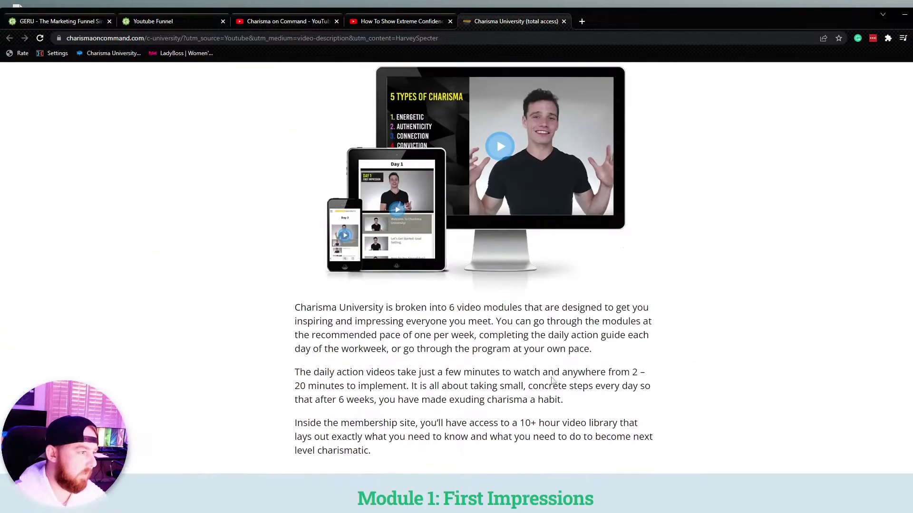
{"action": "scroll", "coordinate": [551, 377], "scroll_direction": "up", "scroll_amount": 15}
{"action": "scroll", "coordinate": [551, 377], "scroll_direction": "up", "scroll_amount": 20}
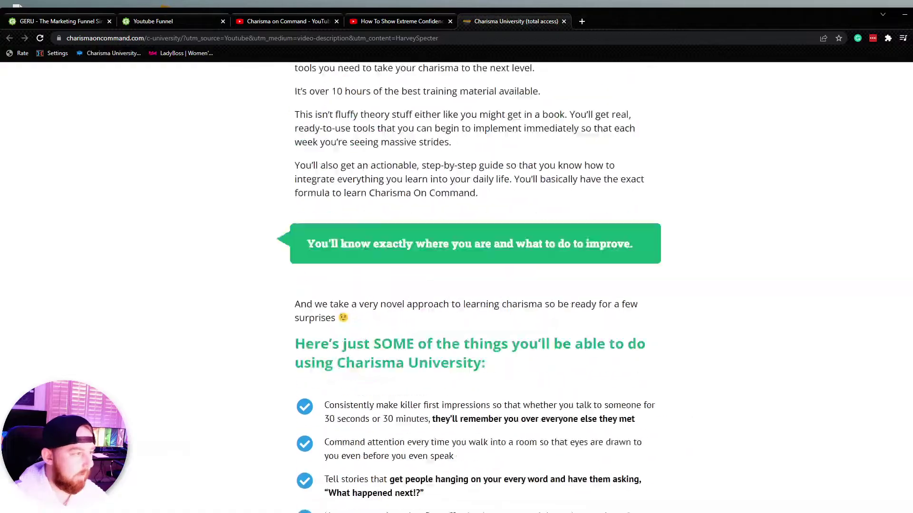
{"action": "scroll", "coordinate": [750, 326], "scroll_direction": "up", "scroll_amount": 10}
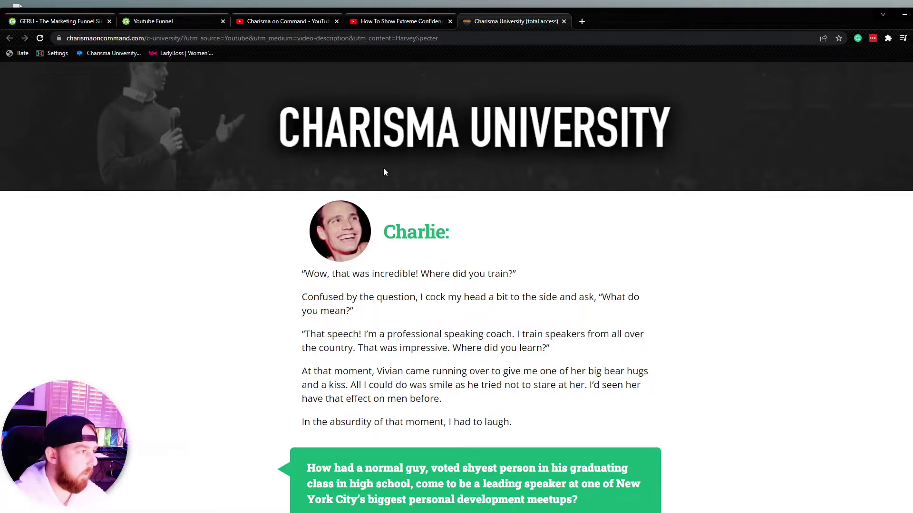
{"action": "scroll", "coordinate": [383, 172], "scroll_direction": "down", "scroll_amount": 15}
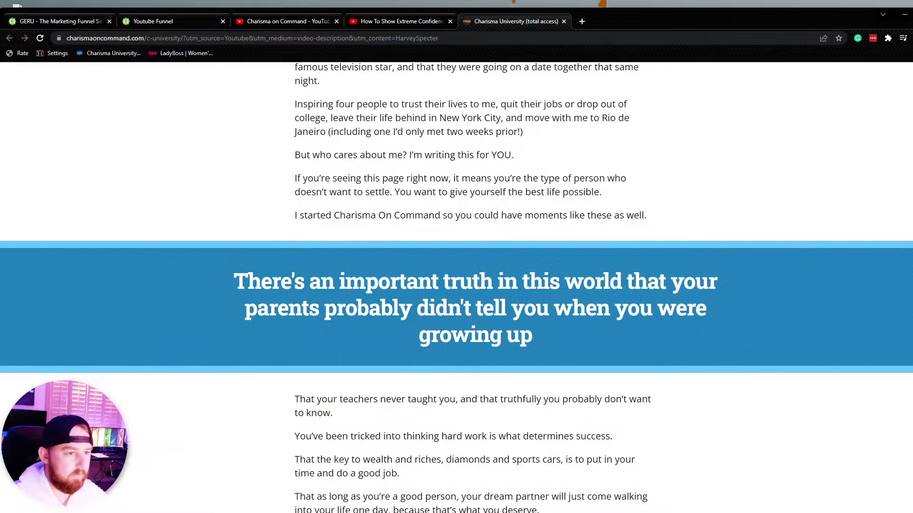
{"action": "scroll", "coordinate": [456, 285], "scroll_direction": "down", "scroll_amount": 15}
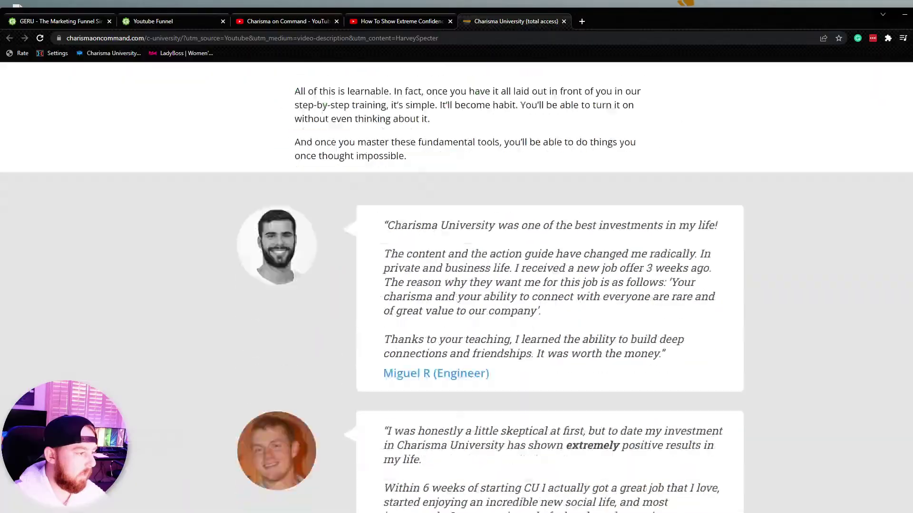
{"action": "scroll", "coordinate": [457, 285], "scroll_direction": "down", "scroll_amount": 20}
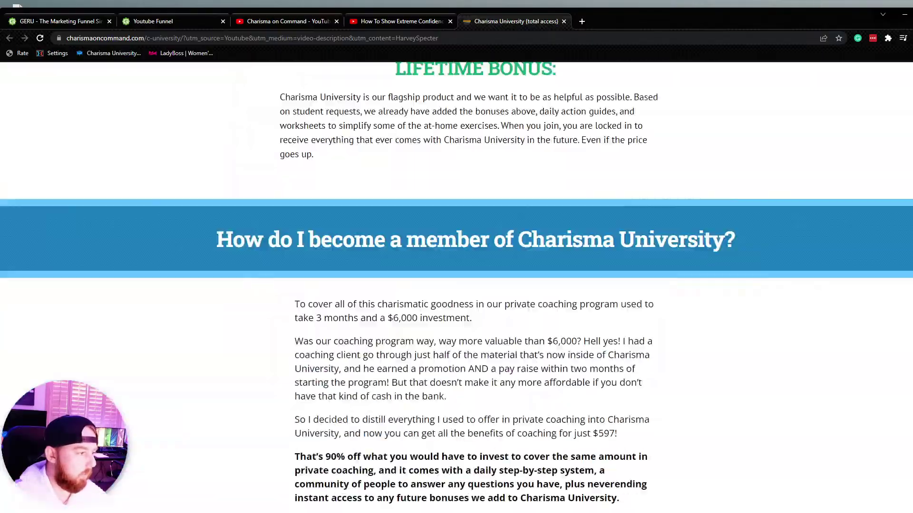
{"action": "scroll", "coordinate": [456, 285], "scroll_direction": "down", "scroll_amount": 10}
{"action": "left_click", "coordinate": [469, 239]}
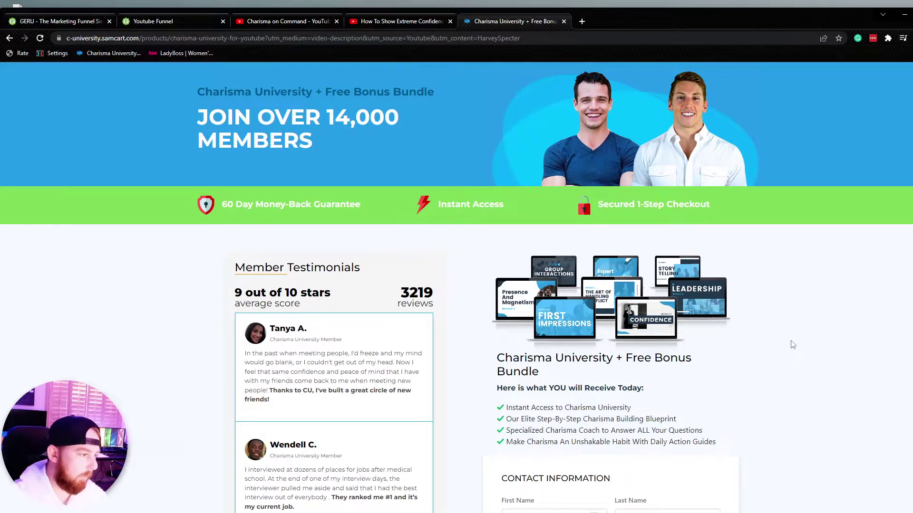
Step: Scroll the SamCart checkout to the Contact Information fields and $99.50 / $597 payment options
{"action": "scroll", "coordinate": [791, 342], "scroll_direction": "down", "scroll_amount": 5}
{"action": "scroll", "coordinate": [789, 338], "scroll_direction": "down", "scroll_amount": 4}
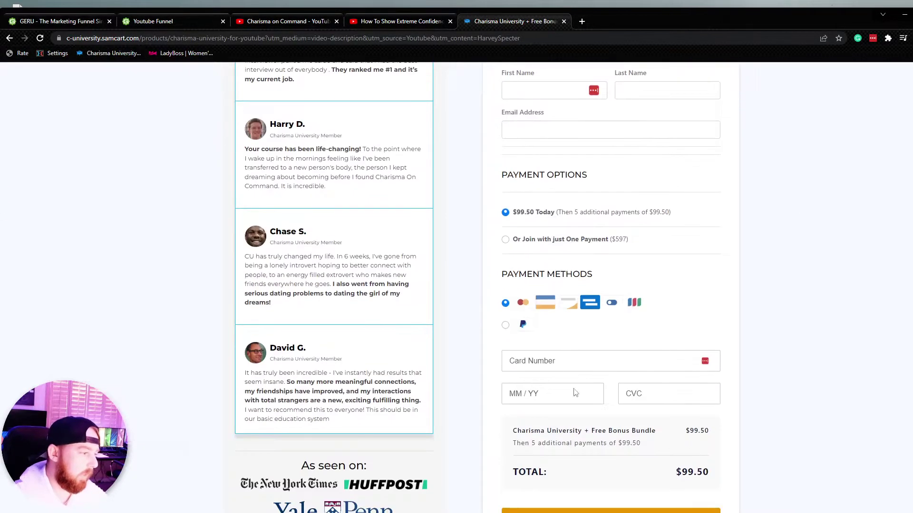
{"action": "scroll", "coordinate": [357, 394], "scroll_direction": "up", "scroll_amount": 9}
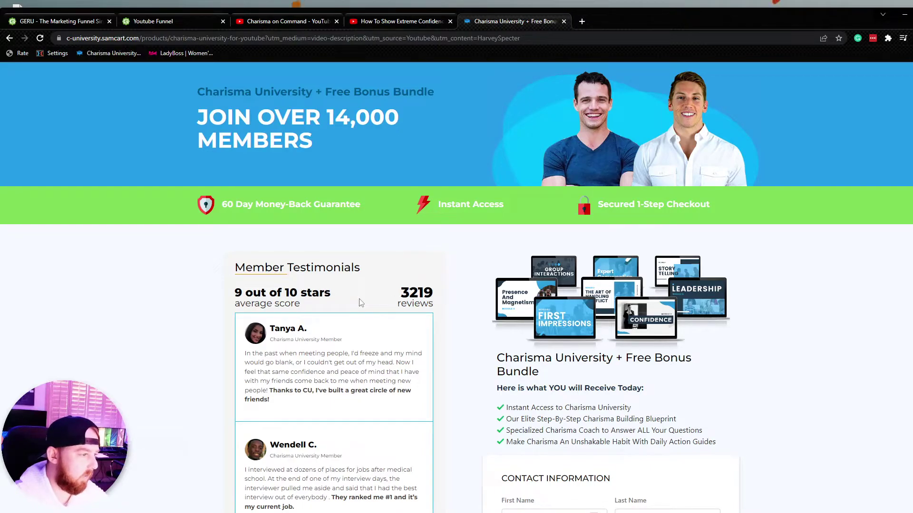
{"action": "scroll", "coordinate": [360, 302], "scroll_direction": "down", "scroll_amount": 11}
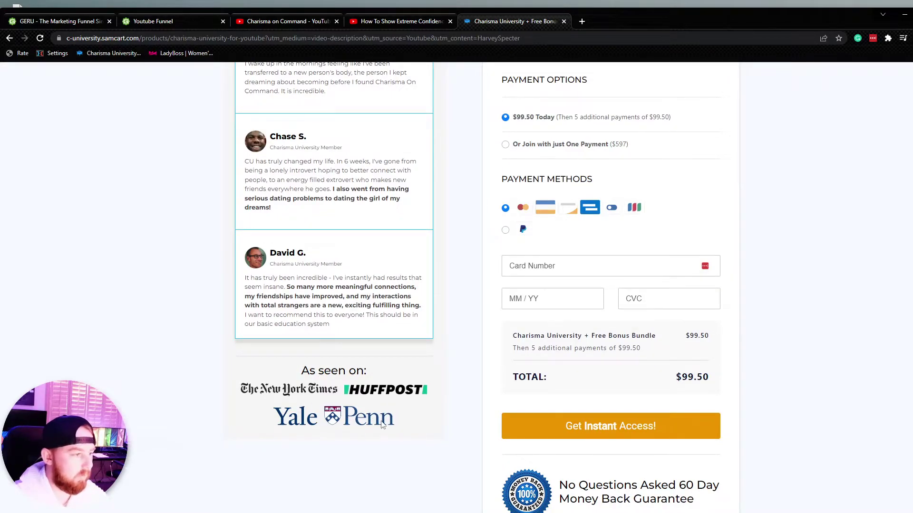
{"action": "scroll", "coordinate": [405, 455], "scroll_direction": "up", "scroll_amount": 1}
{"action": "left_click_drag", "start_coordinate": [408, 465], "coordinate": [228, 428]}
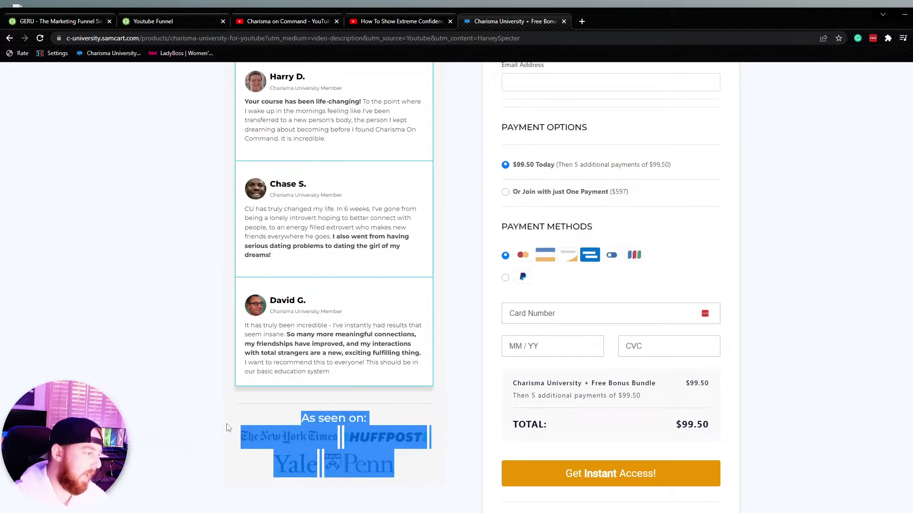
{"action": "left_click", "coordinate": [358, 465]}
{"action": "scroll", "coordinate": [353, 457], "scroll_direction": "up", "scroll_amount": 10}
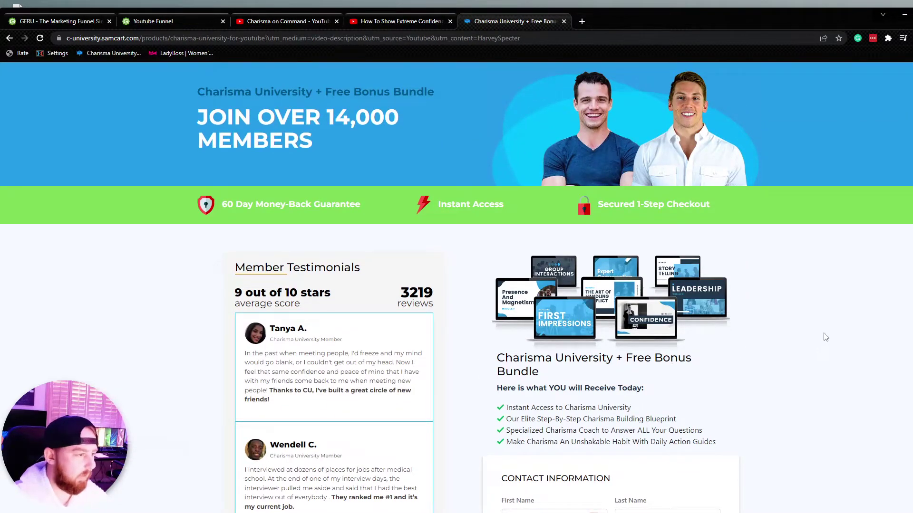
{"action": "scroll", "coordinate": [825, 336], "scroll_direction": "down", "scroll_amount": 1}
{"action": "scroll", "coordinate": [823, 336], "scroll_direction": "down", "scroll_amount": 2}
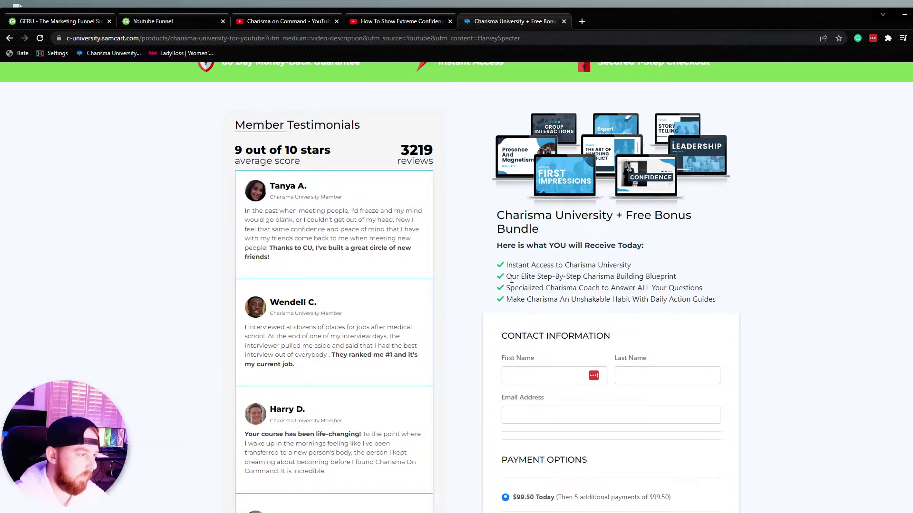
{"action": "scroll", "coordinate": [598, 292], "scroll_direction": "down", "scroll_amount": 3}
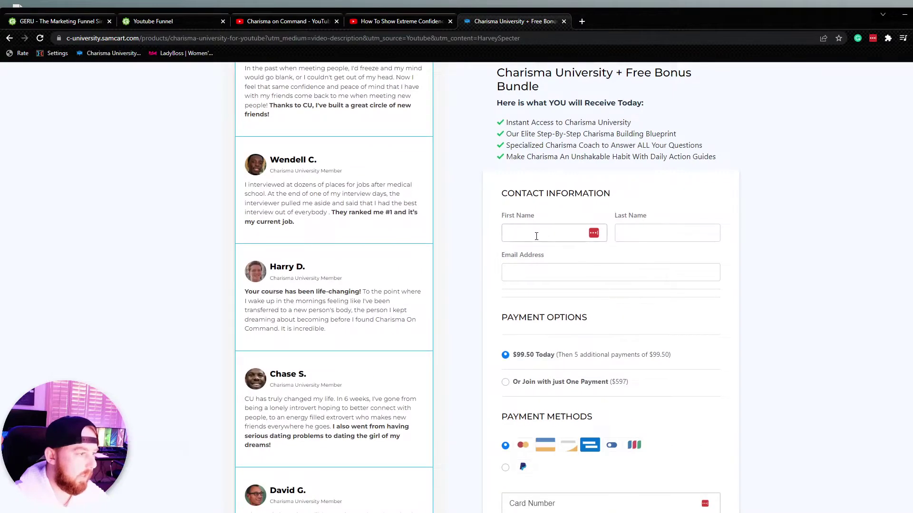
{"action": "scroll", "coordinate": [663, 306], "scroll_direction": "down", "scroll_amount": 1}
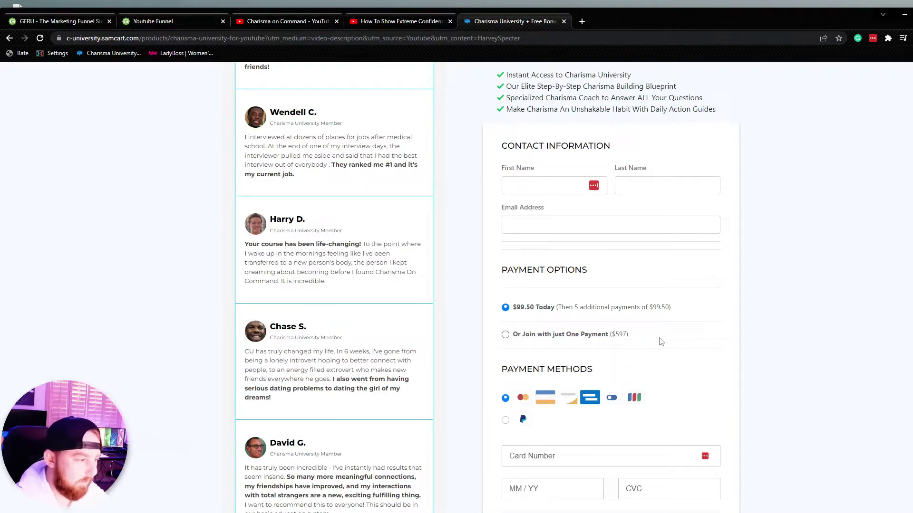
Step: Scroll down to the $99.50 TOTAL and guarantee, then back up to the top banner
{"action": "scroll", "coordinate": [637, 273], "scroll_direction": "down", "scroll_amount": 4}
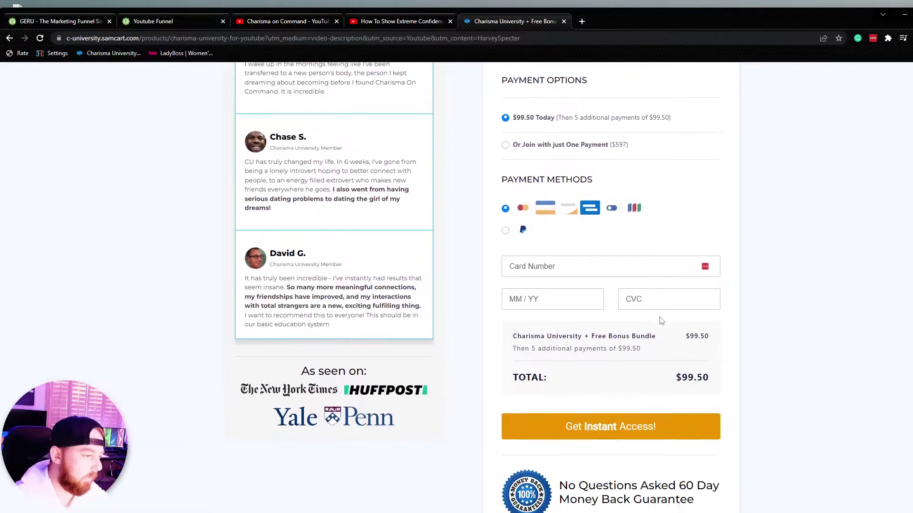
{"action": "scroll", "coordinate": [760, 425], "scroll_direction": "down", "scroll_amount": 2}
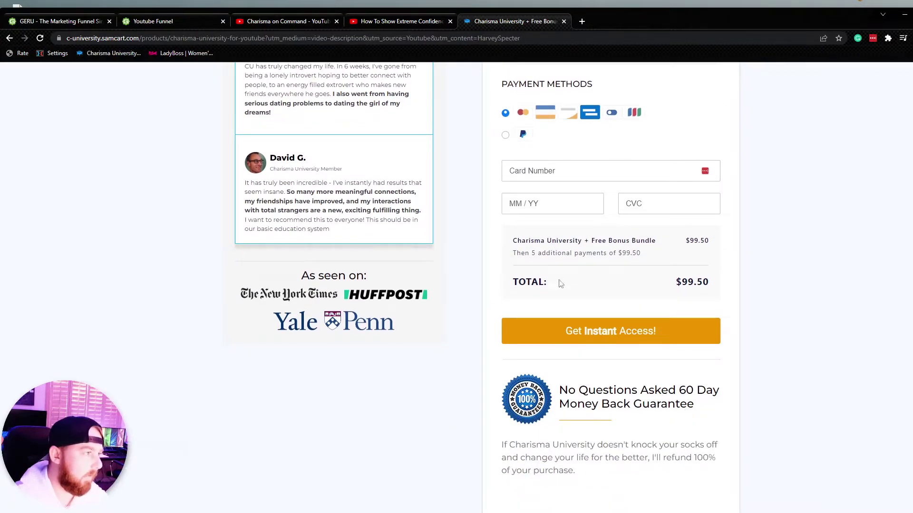
{"action": "scroll", "coordinate": [559, 112], "scroll_direction": "up", "scroll_amount": 15}
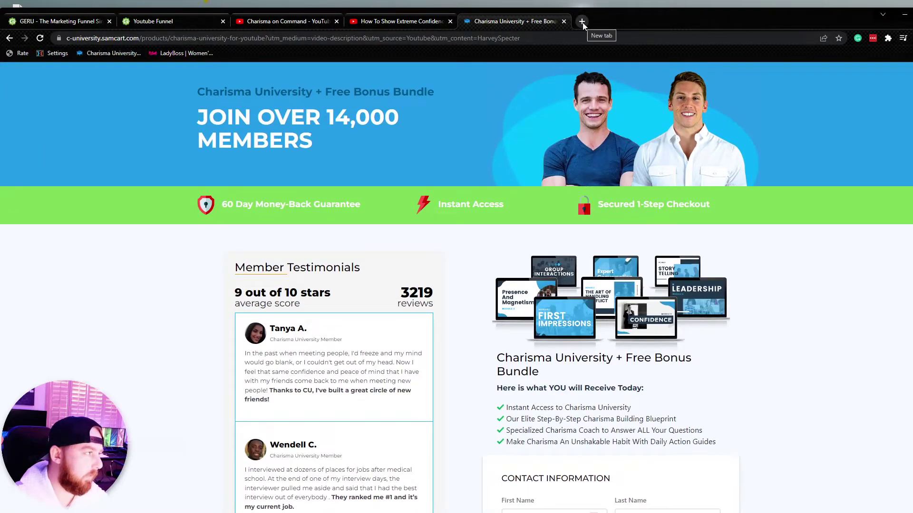
Step: Search 'chirisma on command thank you page' in a new tab and reach the order-completed page
{"action": "left_click", "coordinate": [582, 21]}
{"action": "type", "text": "chir"}
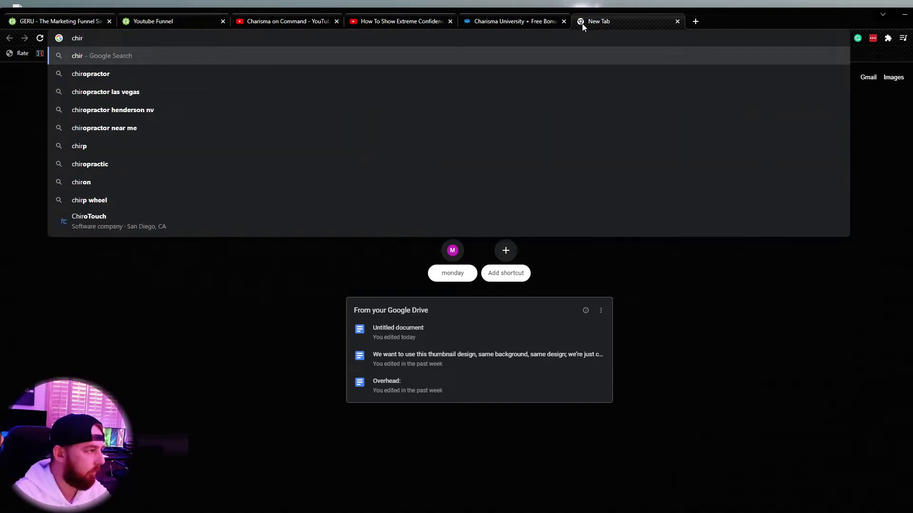
{"action": "type", "text": "isma on command"}
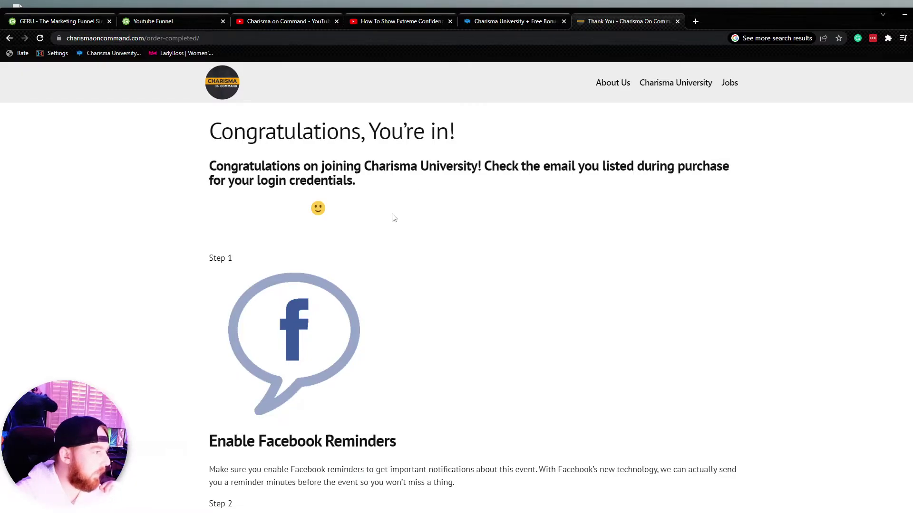
{"action": "scroll", "coordinate": [570, 252], "scroll_direction": "down", "scroll_amount": 2}
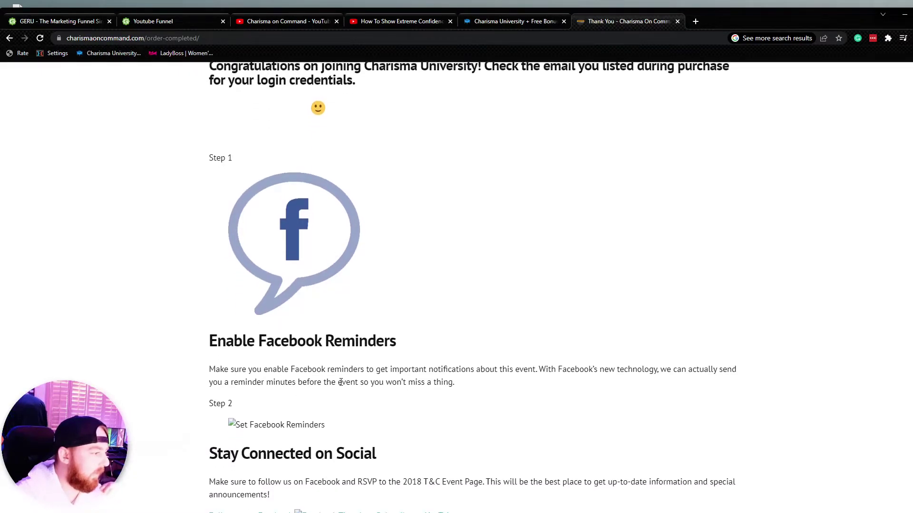
{"action": "scroll", "coordinate": [318, 447], "scroll_direction": "up", "scroll_amount": 2}
{"action": "scroll", "coordinate": [414, 404], "scroll_direction": "down", "scroll_amount": 1}
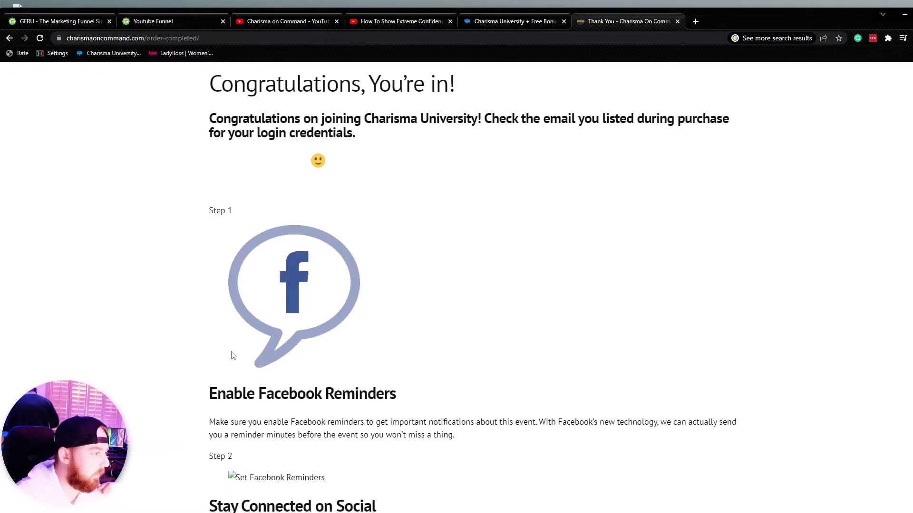
{"action": "scroll", "coordinate": [230, 357], "scroll_direction": "up", "scroll_amount": 1}
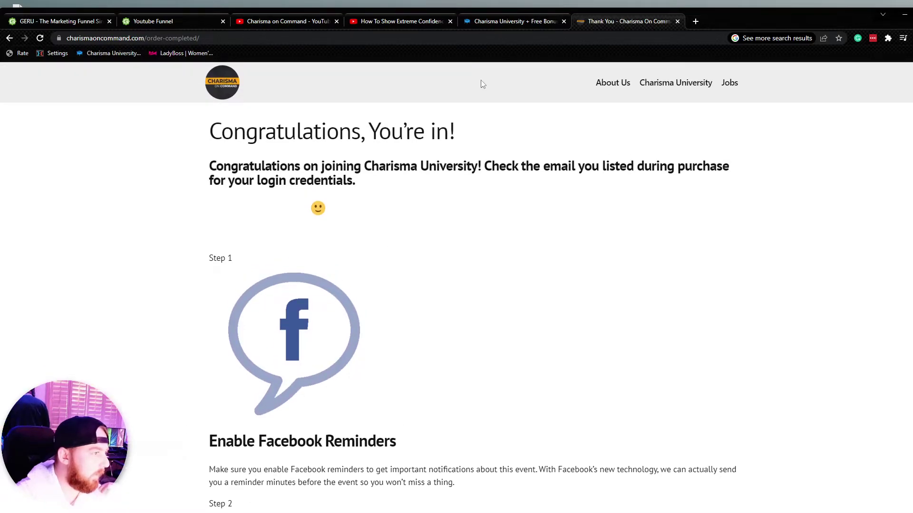
Step: Open the Charisma on Command channel from the confidence video and browse its videos
{"action": "left_click", "coordinate": [513, 23]}
{"action": "left_click", "coordinate": [414, 23]}
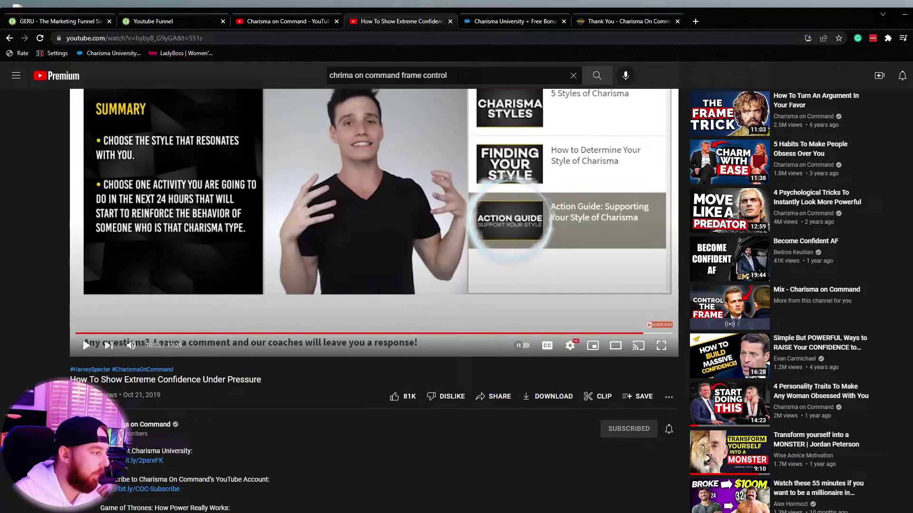
{"action": "left_click", "coordinate": [133, 428]}
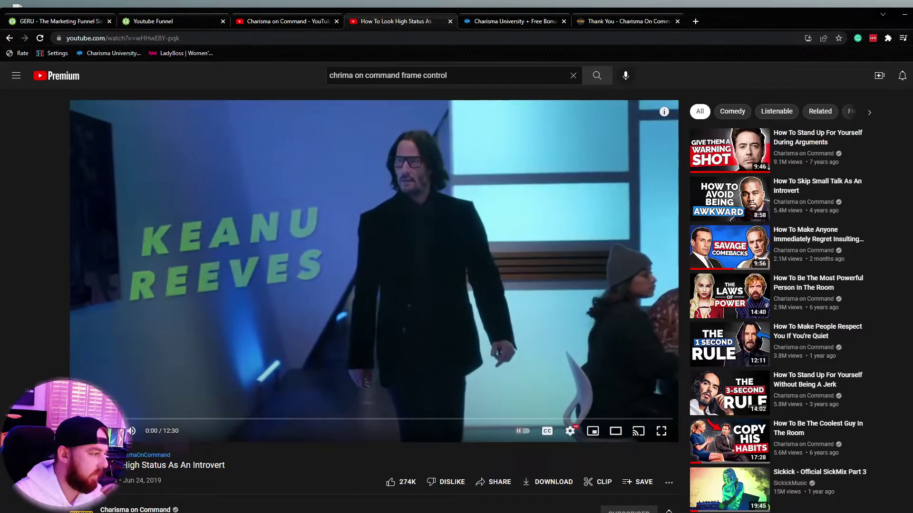
{"action": "scroll", "coordinate": [199, 437], "scroll_direction": "down", "scroll_amount": 2}
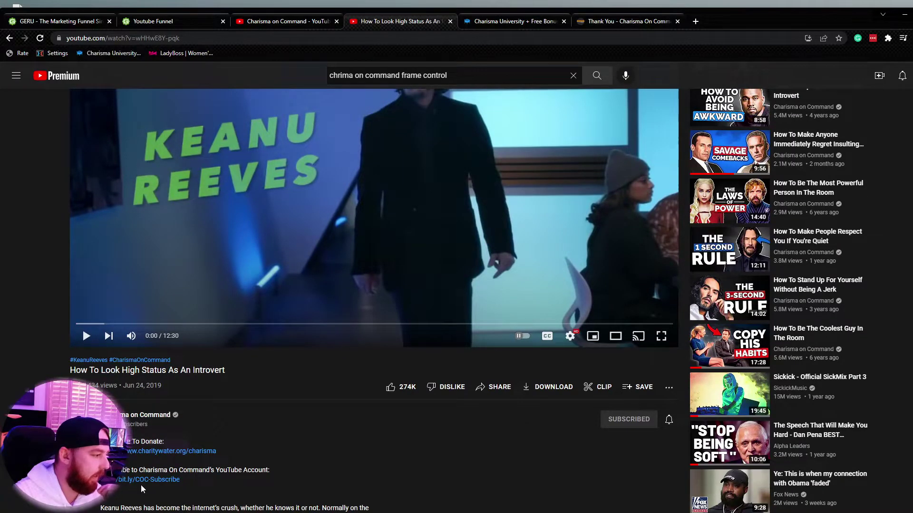
{"action": "scroll", "coordinate": [141, 485], "scroll_direction": "down", "scroll_amount": 1}
{"action": "key", "text": "alt+Left"}
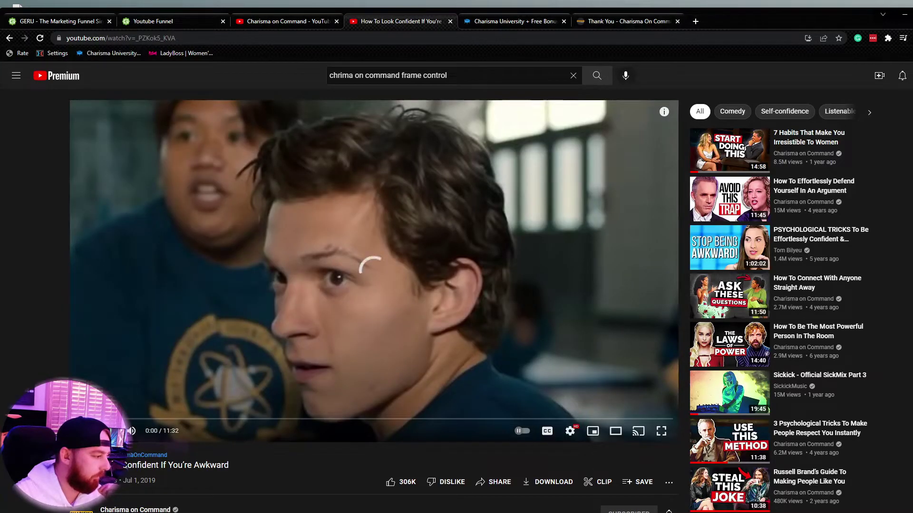
Step: Open and review the Charisma University page from the video description, then return to GERU
{"action": "left_click", "coordinate": [373, 435]}
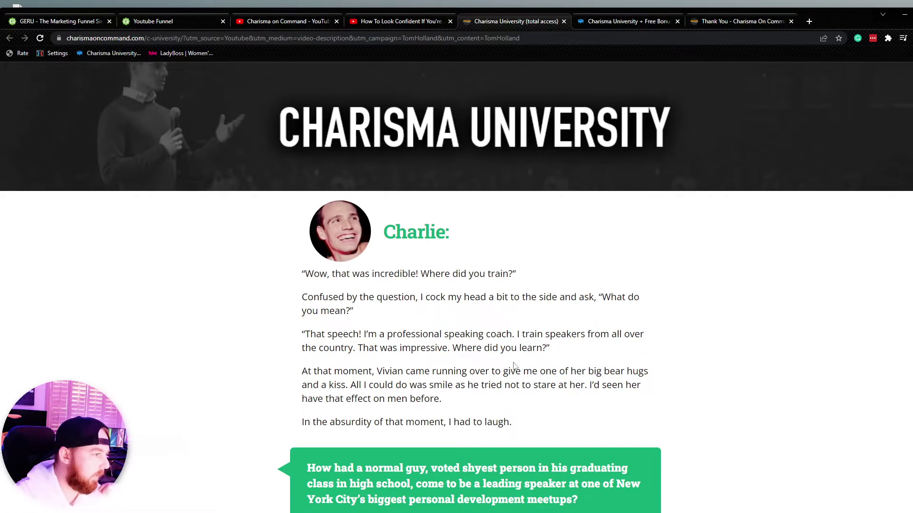
{"action": "scroll", "coordinate": [504, 323], "scroll_direction": "down", "scroll_amount": 15}
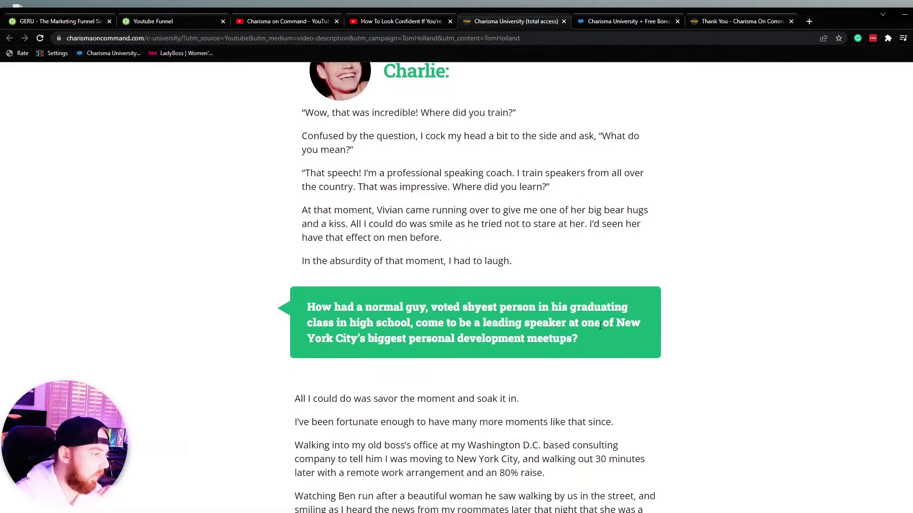
{"action": "scroll", "coordinate": [600, 326], "scroll_direction": "up", "scroll_amount": 12}
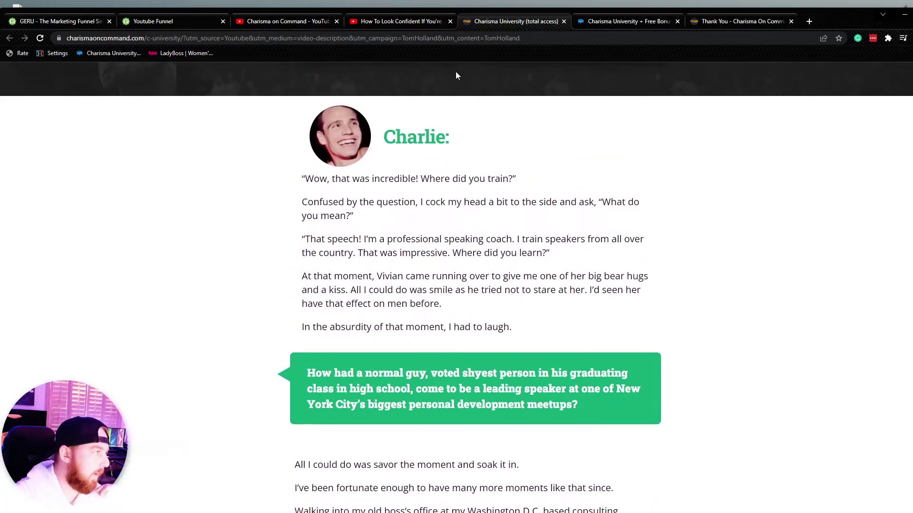
{"action": "left_click", "coordinate": [184, 21]}
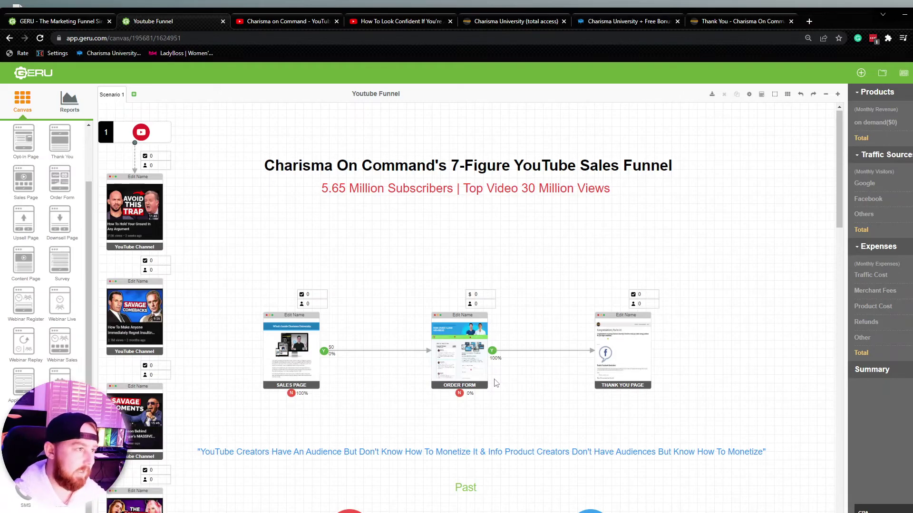
Step: Load the Luxvoni website and submit its 'I'm Ready To Learn More' lead form
{"action": "left_click", "coordinate": [475, 20]}
{"action": "left_click", "coordinate": [460, 39]}
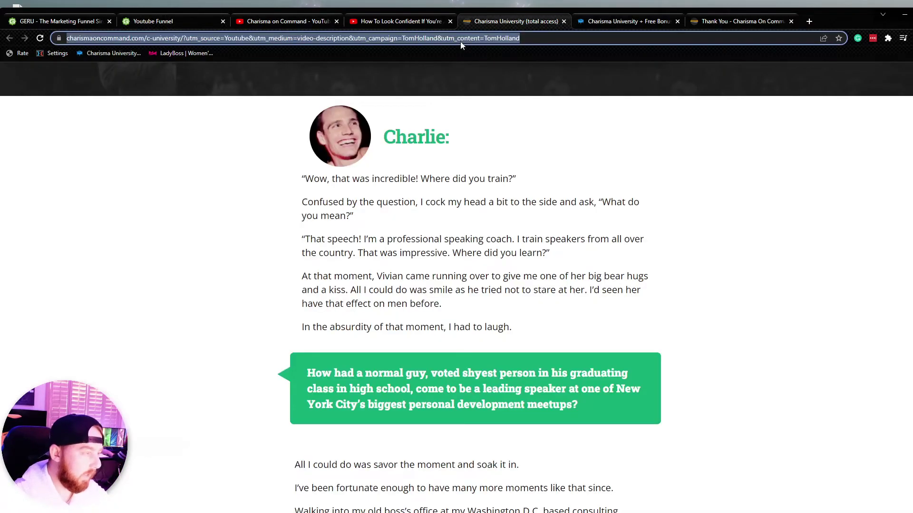
{"action": "type", "text": "luxvoni.co"}
{"action": "key", "text": "Return"}
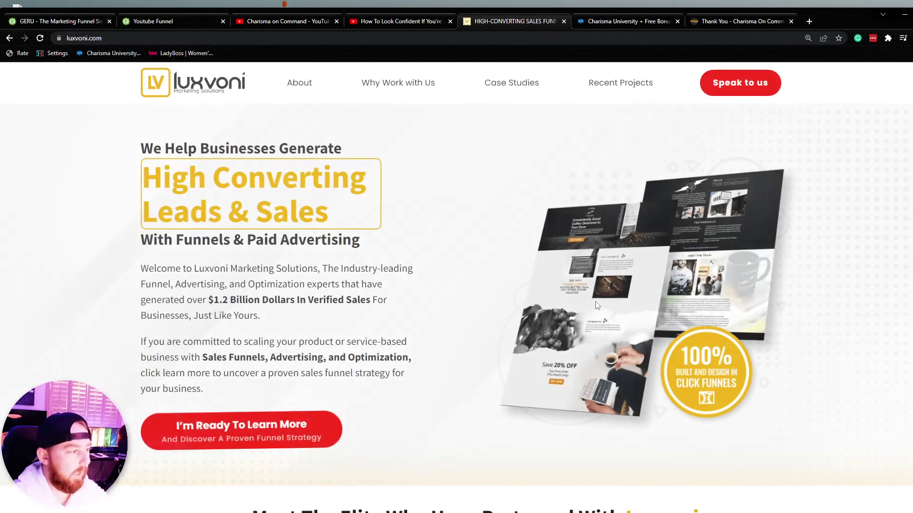
{"action": "left_click", "coordinate": [276, 437]}
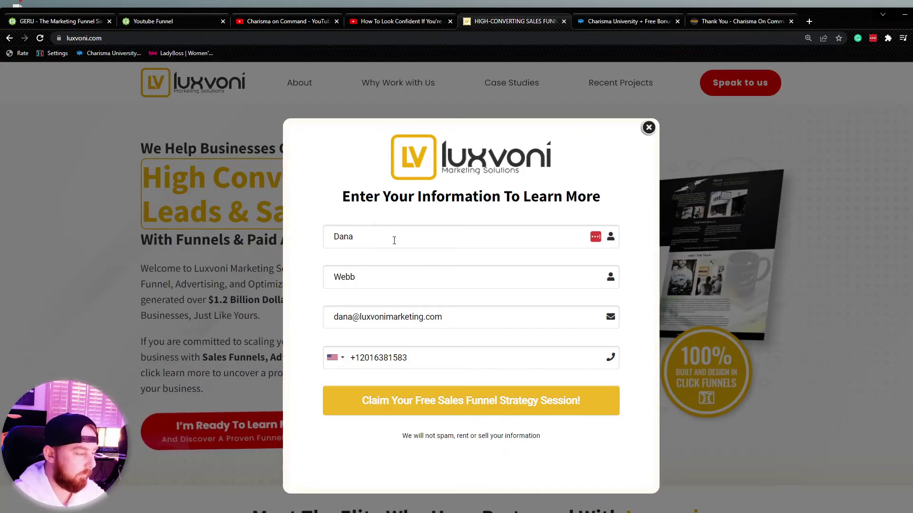
{"action": "left_click", "coordinate": [448, 410]}
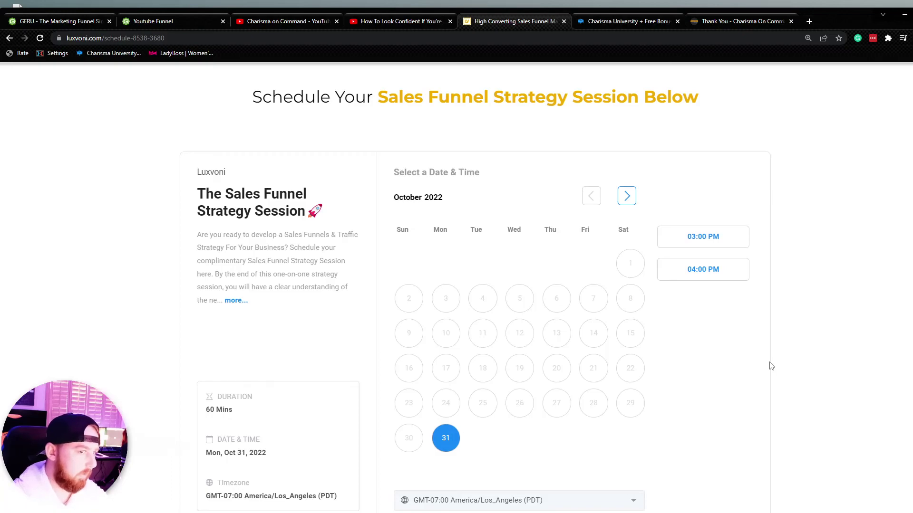
Step: Book the 4:00 PM October 31, 2022 slot and scroll through the questionnaire
{"action": "left_click", "coordinate": [706, 276]}
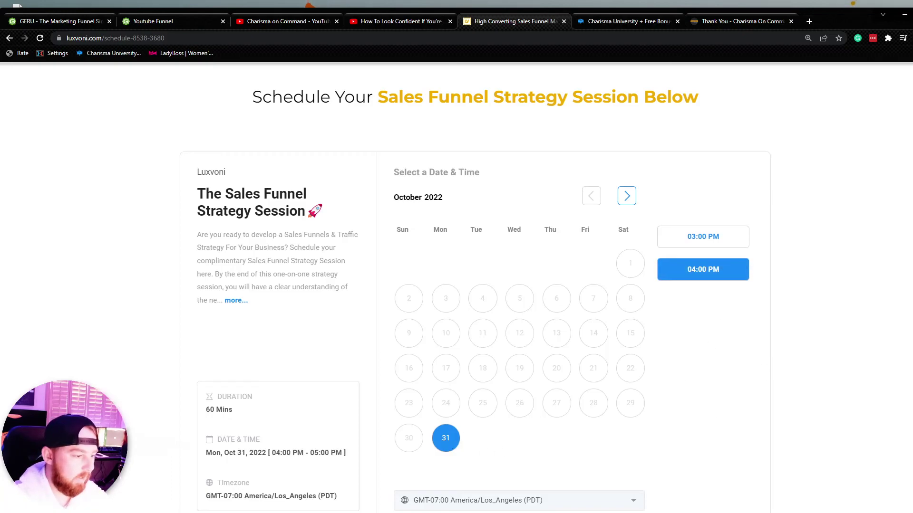
{"action": "scroll", "coordinate": [546, 340], "scroll_direction": "down", "scroll_amount": 7}
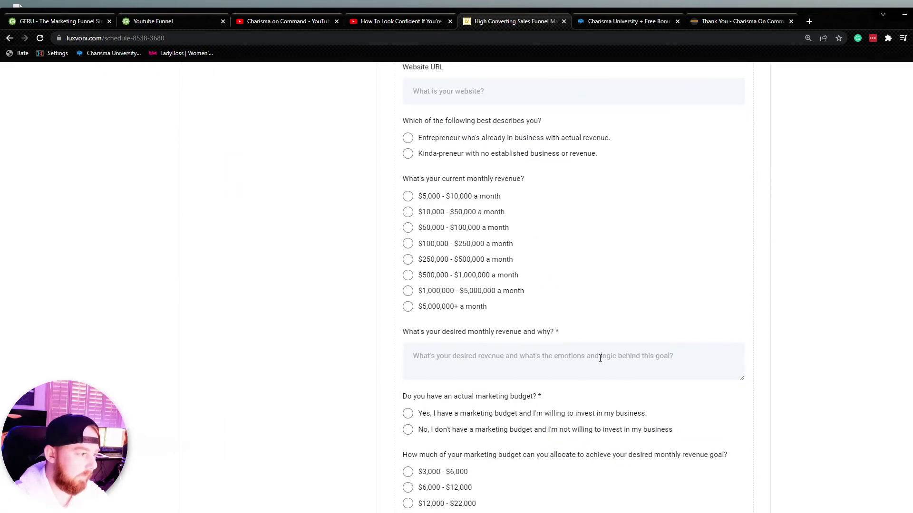
{"action": "scroll", "coordinate": [599, 387], "scroll_direction": "down", "scroll_amount": 3}
{"action": "scroll", "coordinate": [595, 384], "scroll_direction": "down", "scroll_amount": 2}
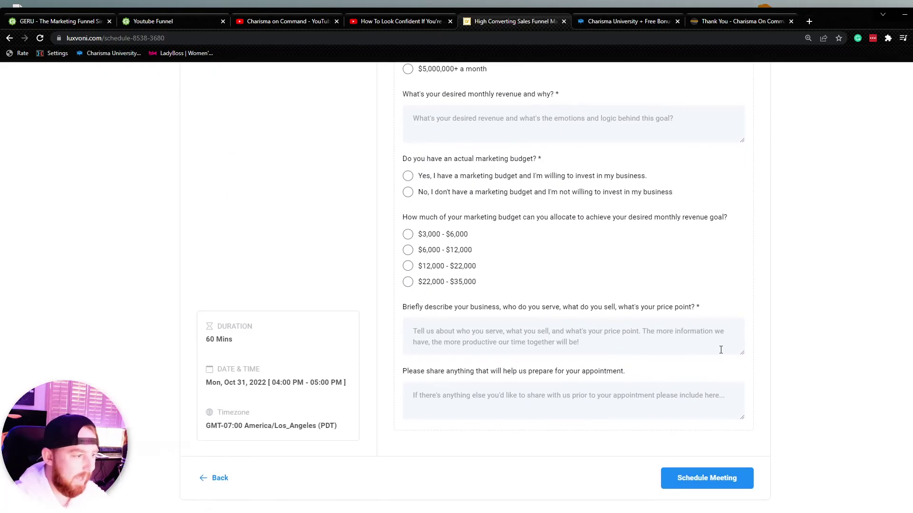